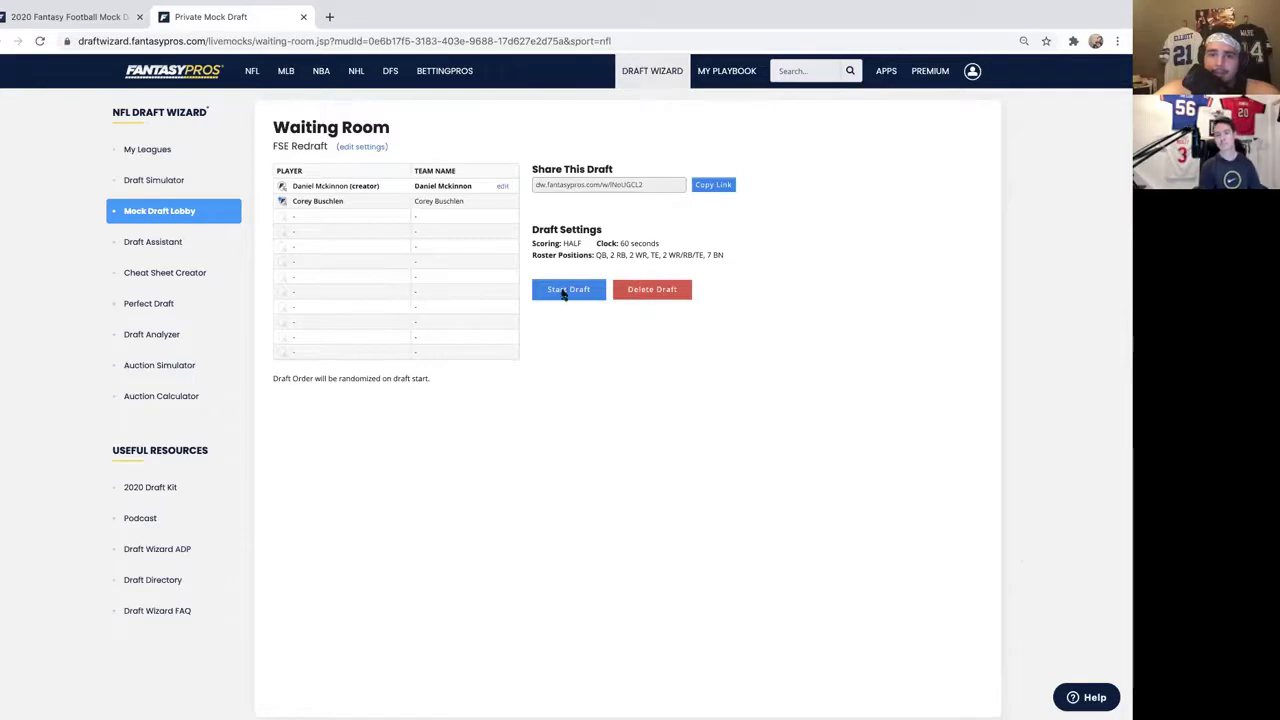
# - Start the FSE Redraft mock draft from the waiting room, confirm the start, and display the draft board
pyautogui.click(565, 290)
pyautogui.click(530, 209)
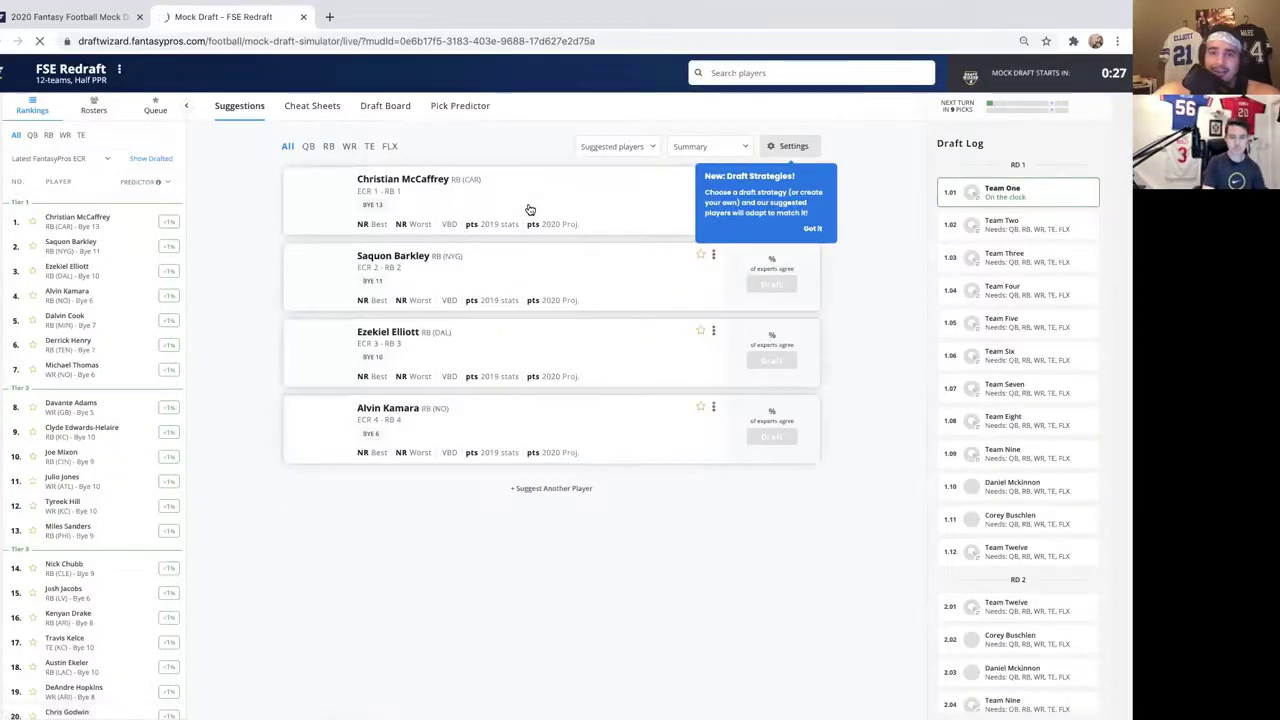
pyautogui.click(389, 105)
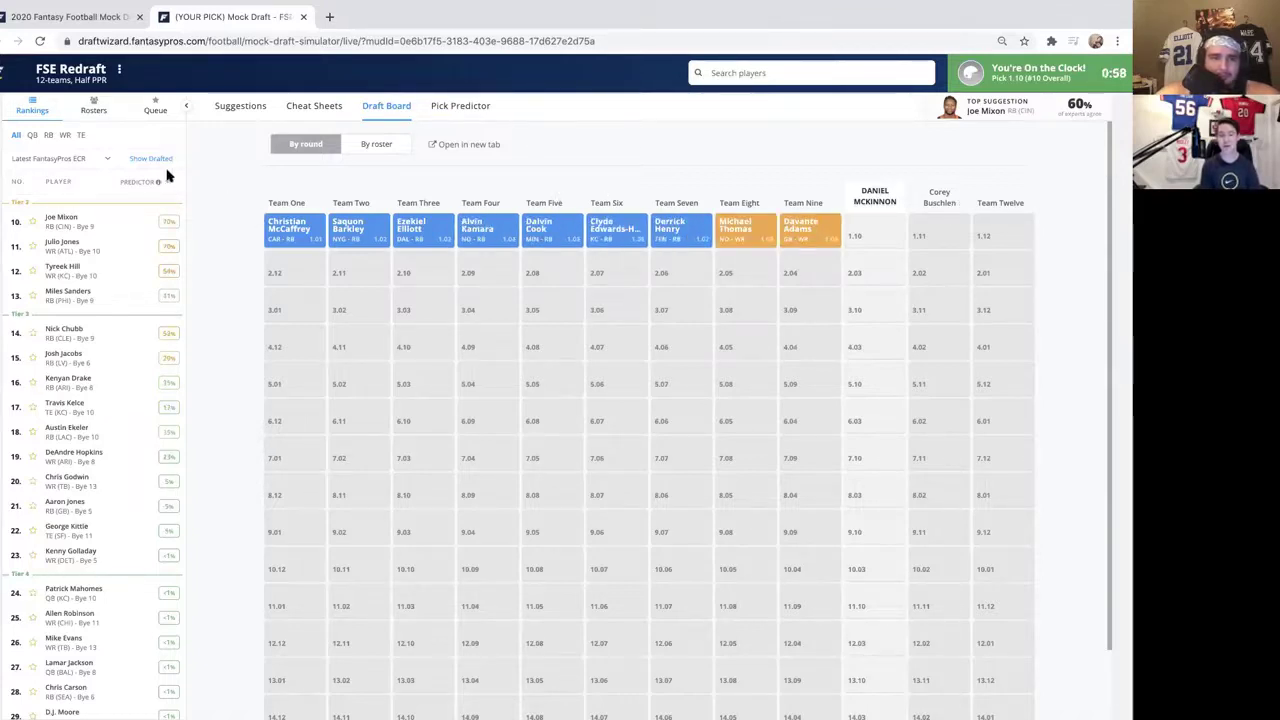
# - Filter the rankings to running backs and draft Austin Ekeler at pick 1.10 and Nick Chubb at pick 2.03
pyautogui.click(47, 137)
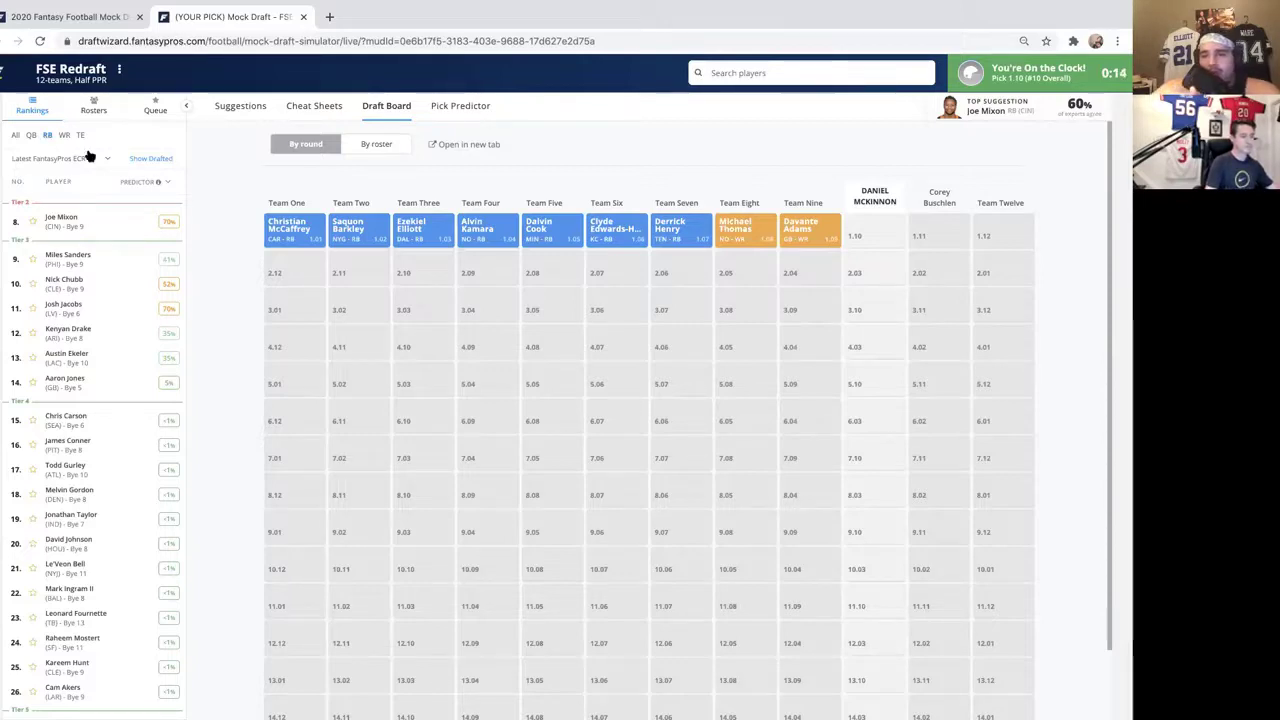
pyautogui.moveTo(83, 244)
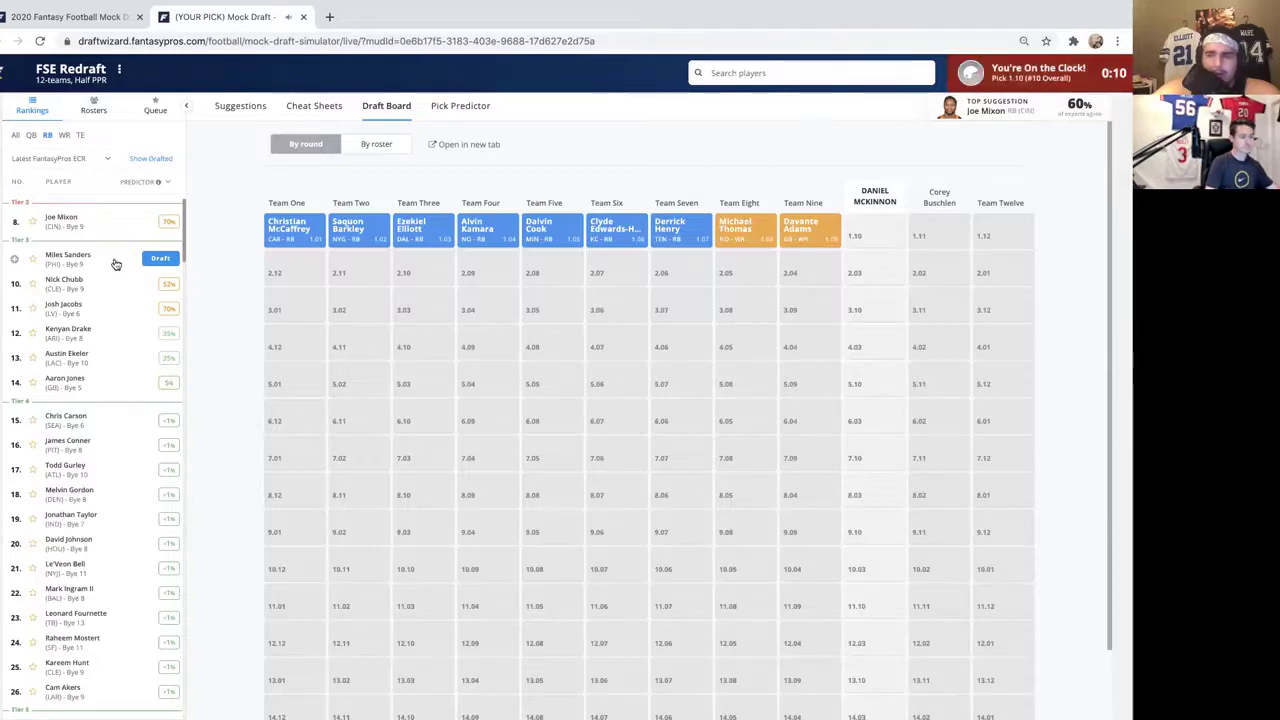
pyautogui.click(158, 359)
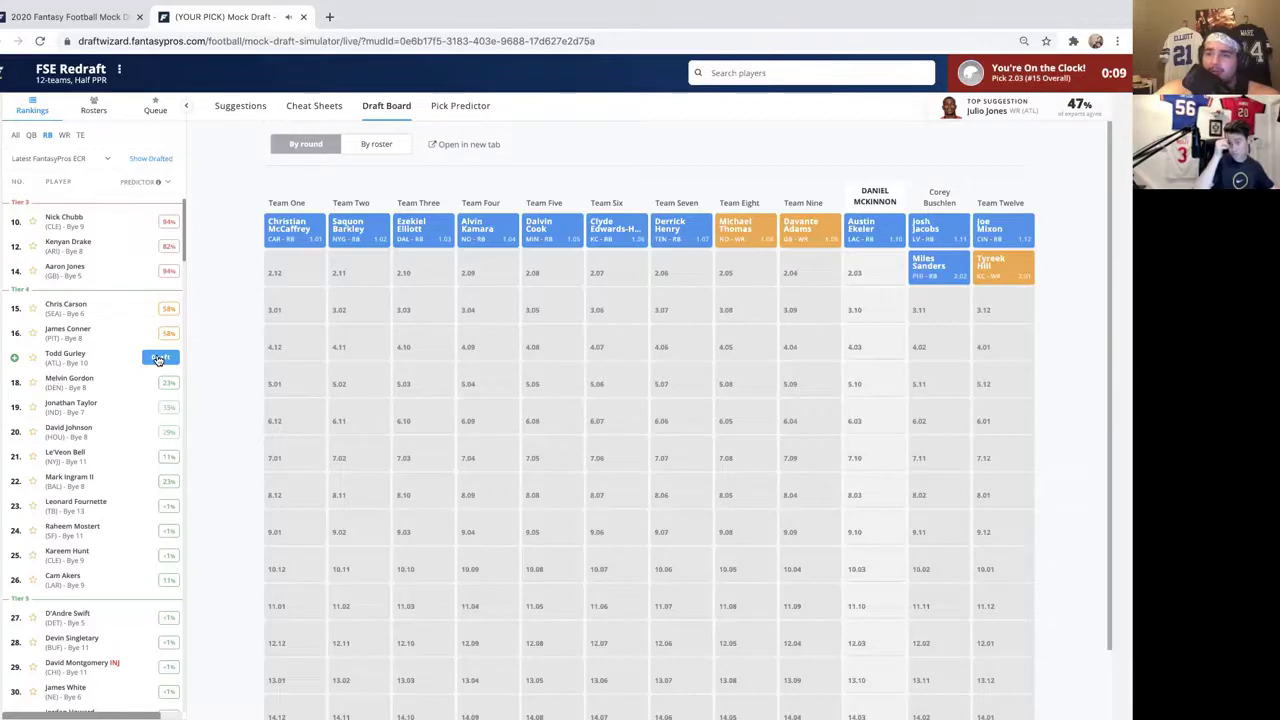
pyautogui.moveTo(158, 220)
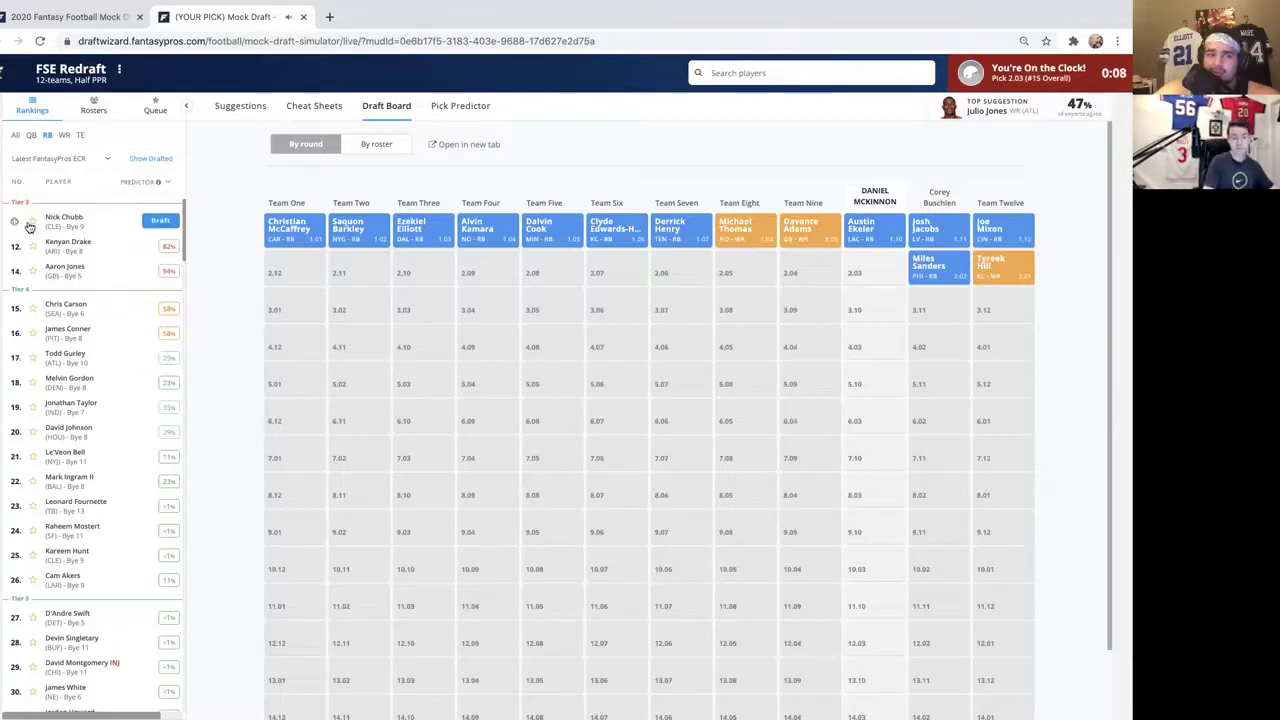
pyautogui.click(159, 220)
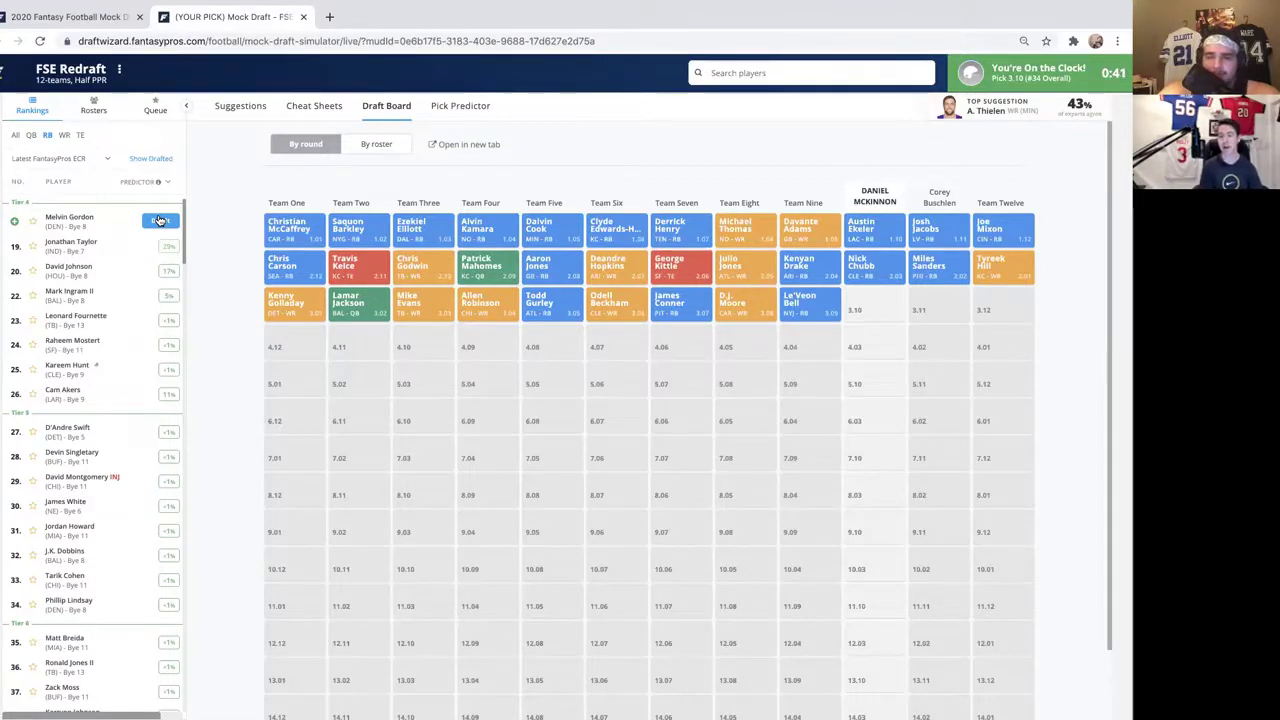
# - Check the available wide receivers against the running backs and draft running back Jonathan Taylor at pick 3.10
pyautogui.click(65, 135)
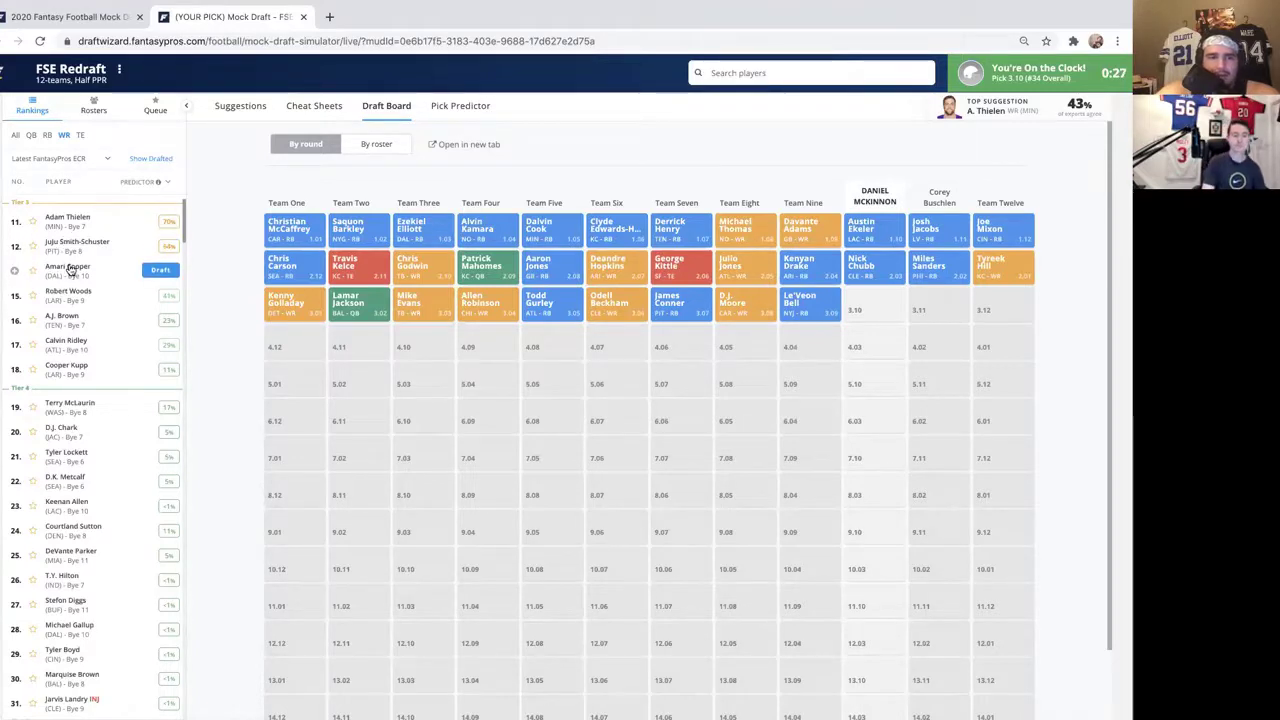
pyautogui.click(47, 135)
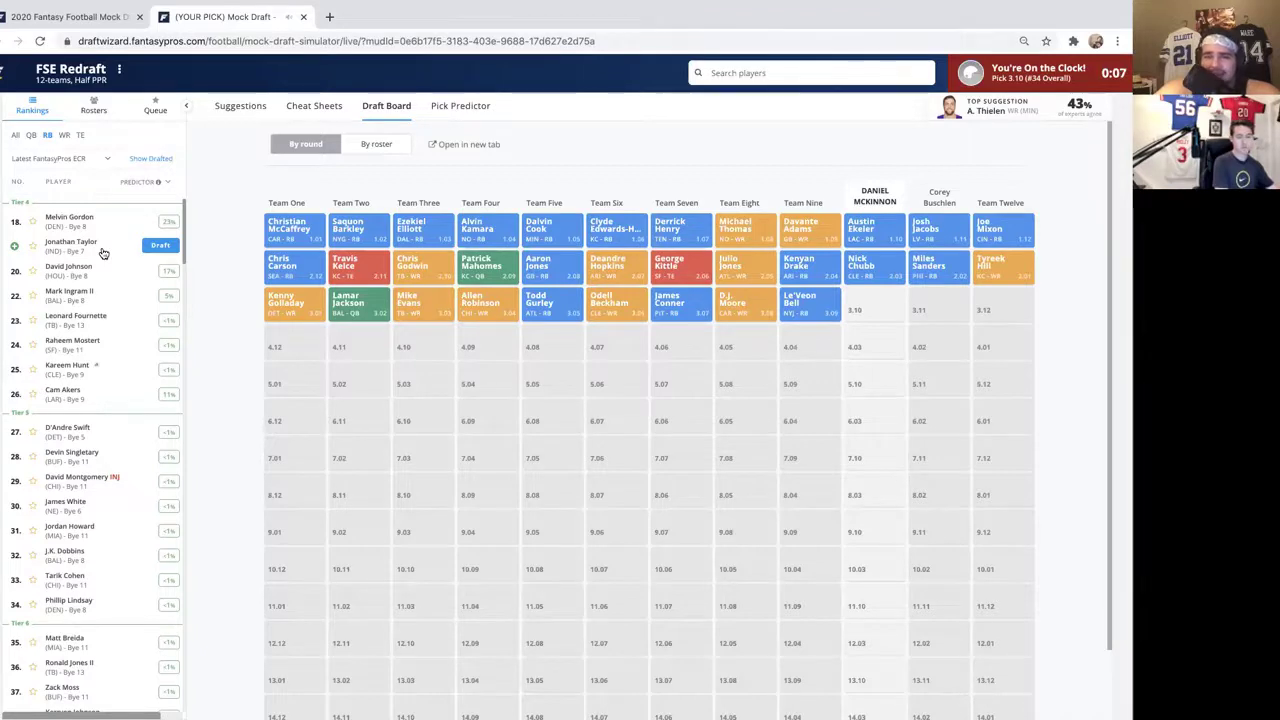
pyautogui.click(155, 247)
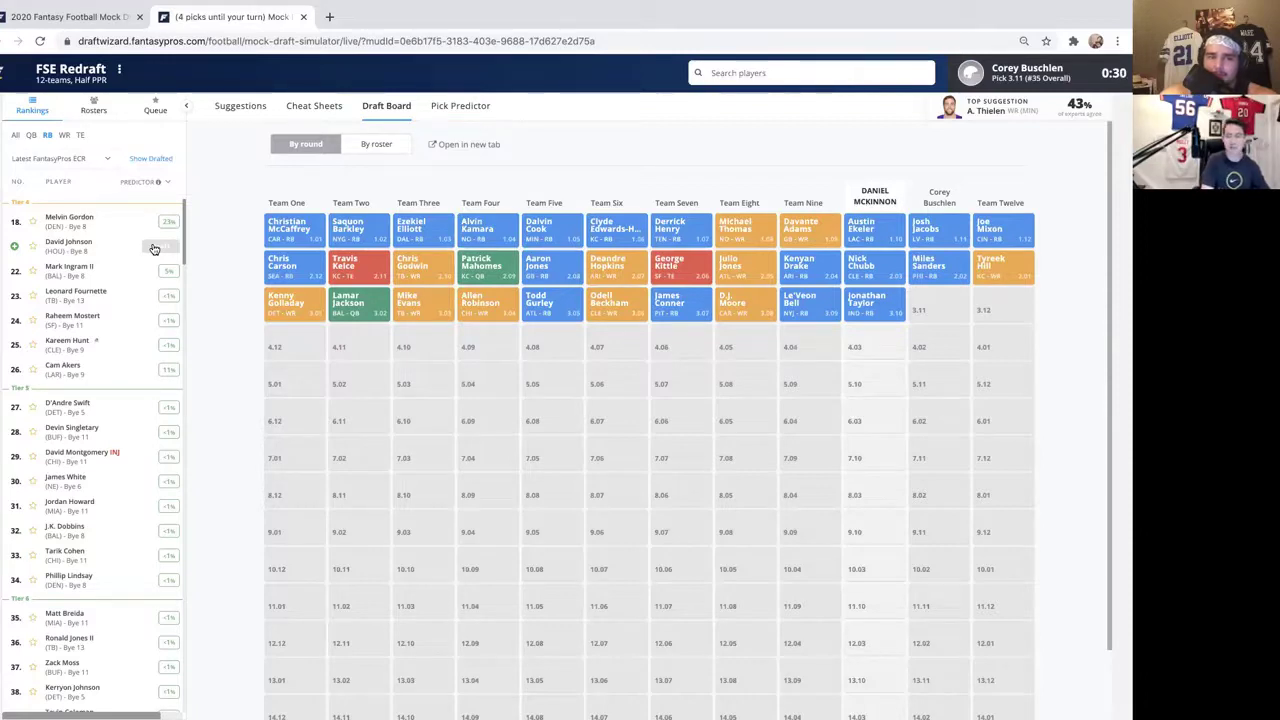
# - Filter the rankings to wide receivers and draft Robert Woods at pick 4.03 and D.J. Chark at pick 5.10
pyautogui.click(63, 136)
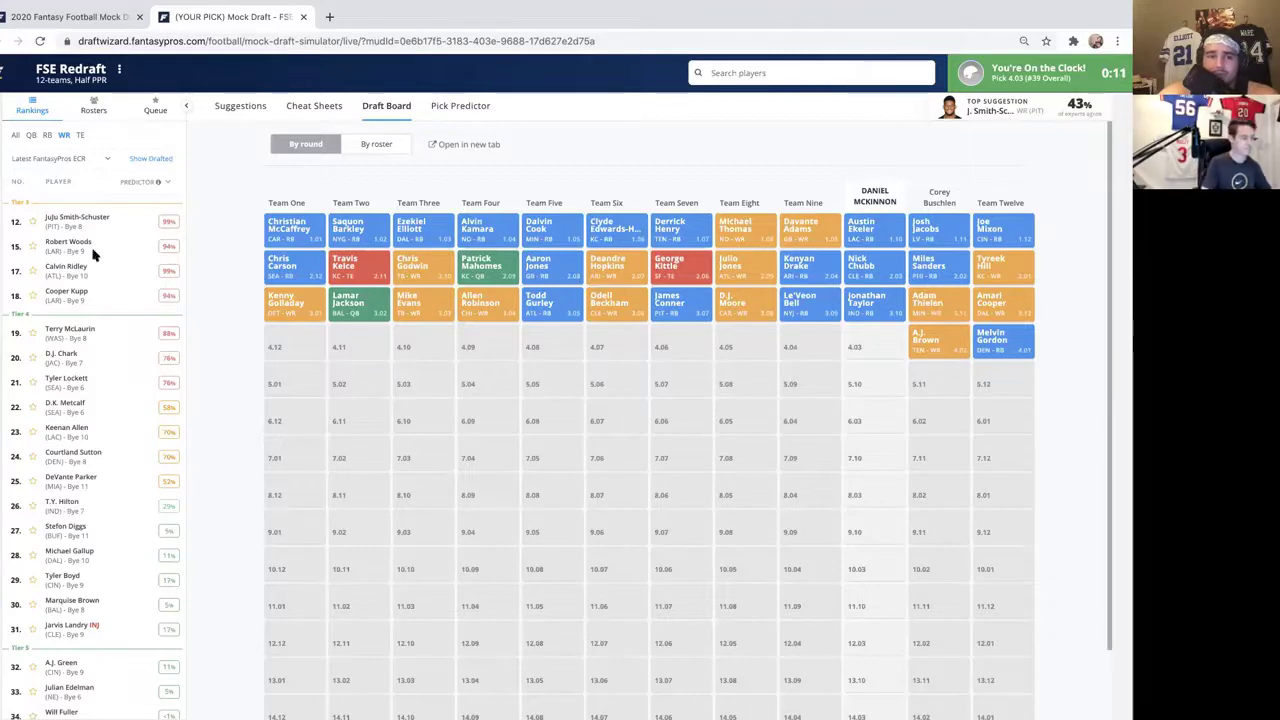
pyautogui.moveTo(168, 247)
pyautogui.click(160, 248)
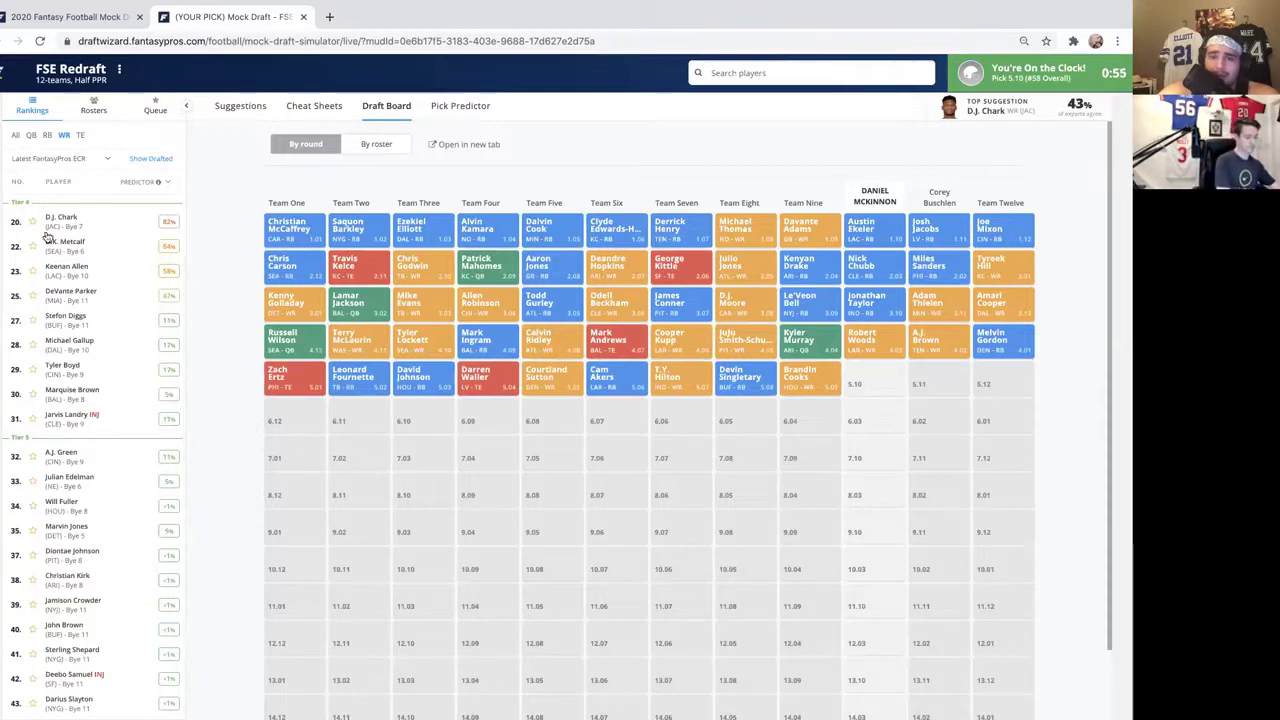
pyautogui.moveTo(48, 248)
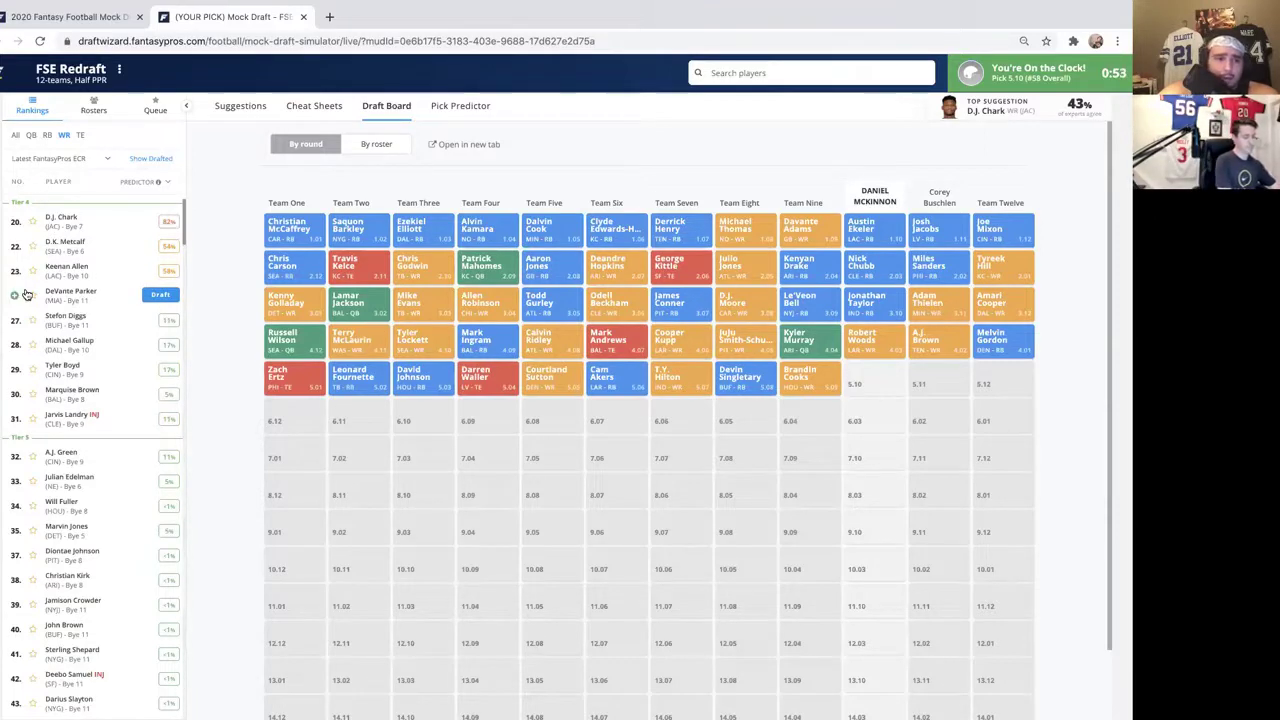
pyautogui.moveTo(93, 227)
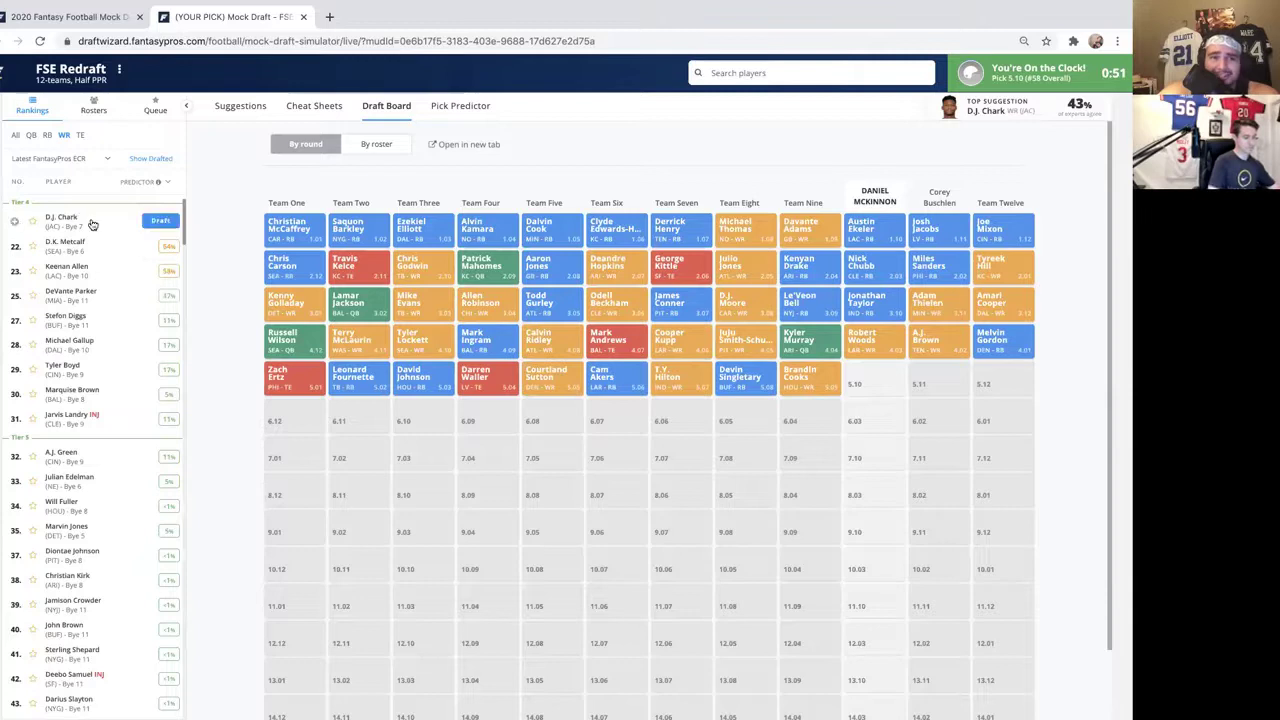
pyautogui.click(156, 221)
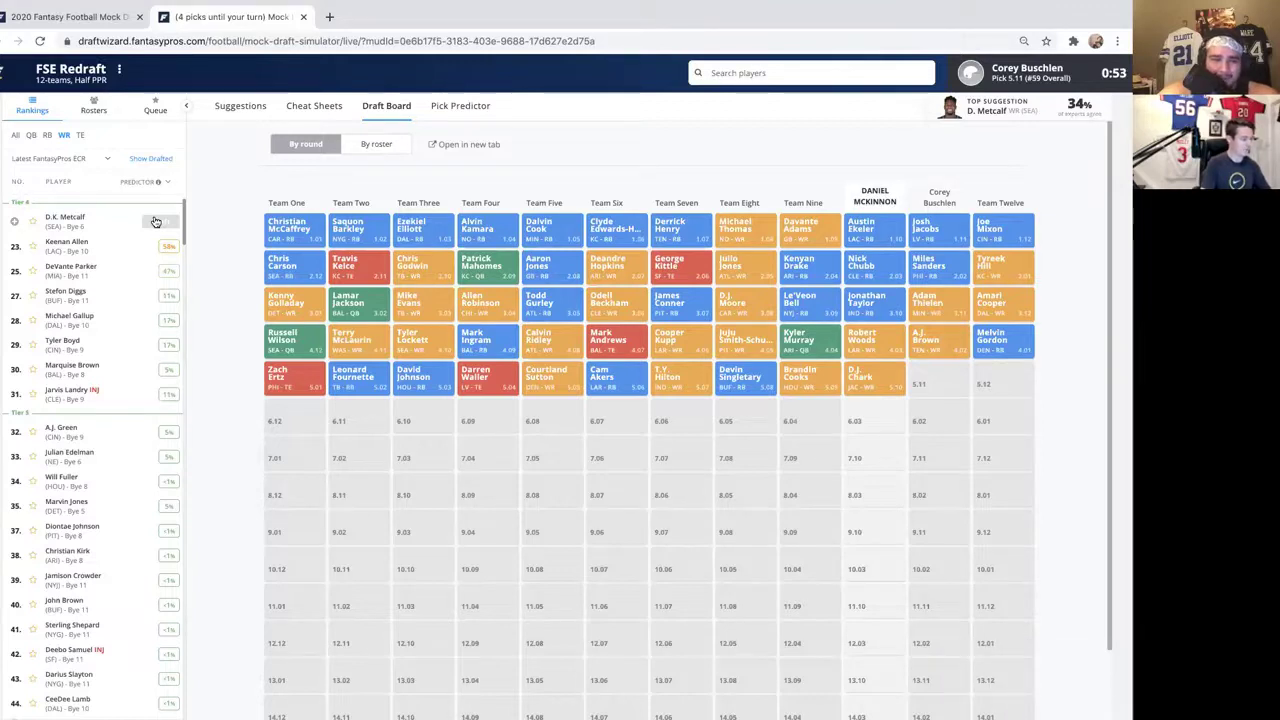
# - Compare the remaining running backs, tight ends, quarterbacks and wide receivers in the rankings for pick 6.03
pyautogui.click(49, 136)
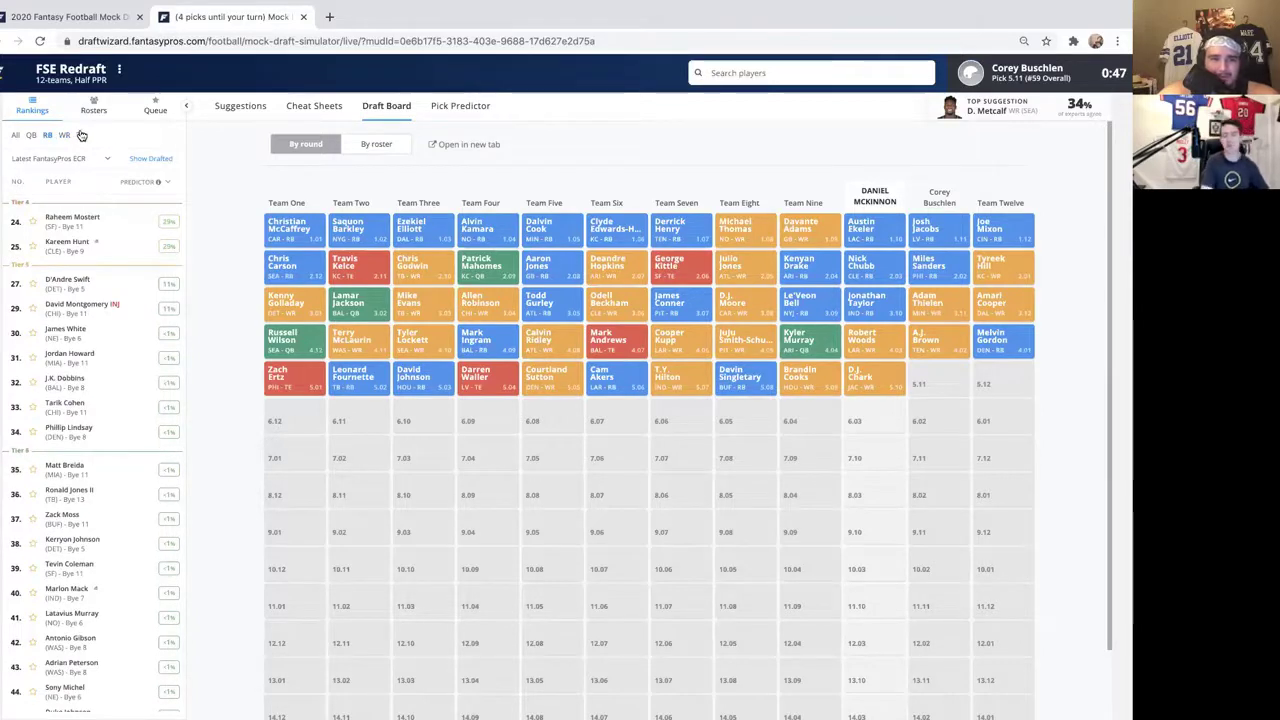
pyautogui.click(80, 135)
pyautogui.click(33, 135)
pyautogui.click(47, 135)
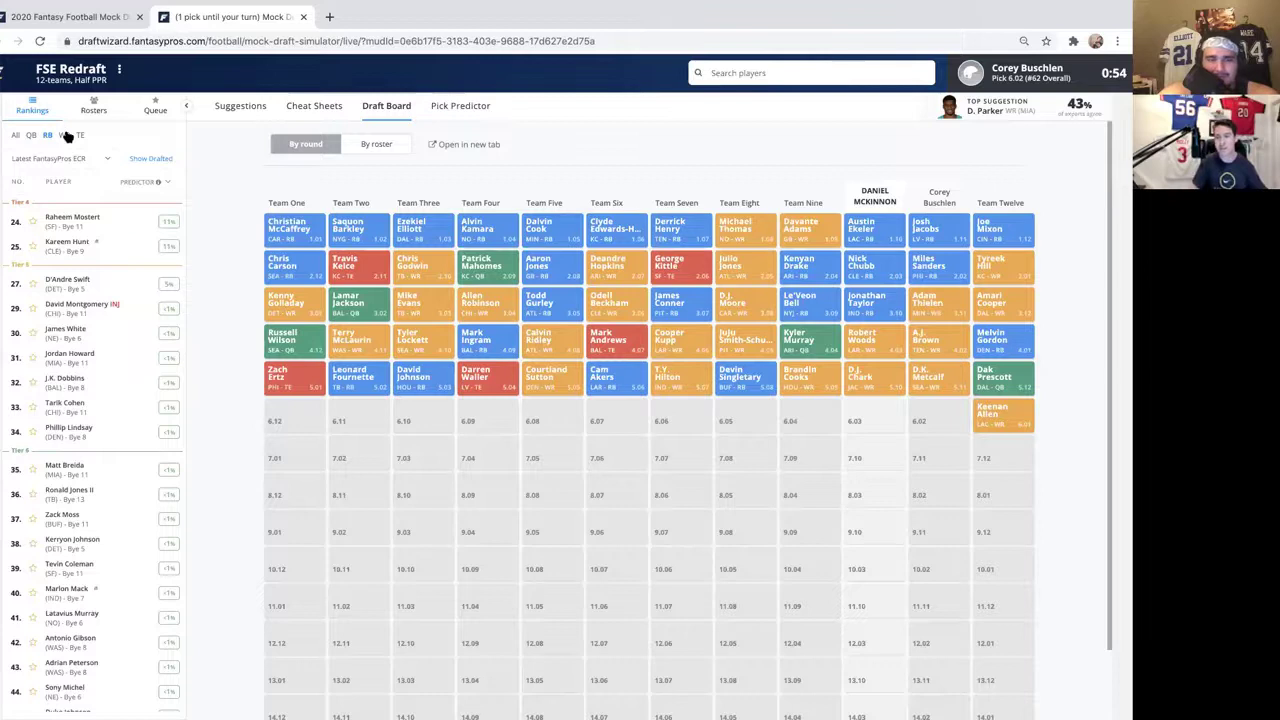
pyautogui.click(65, 135)
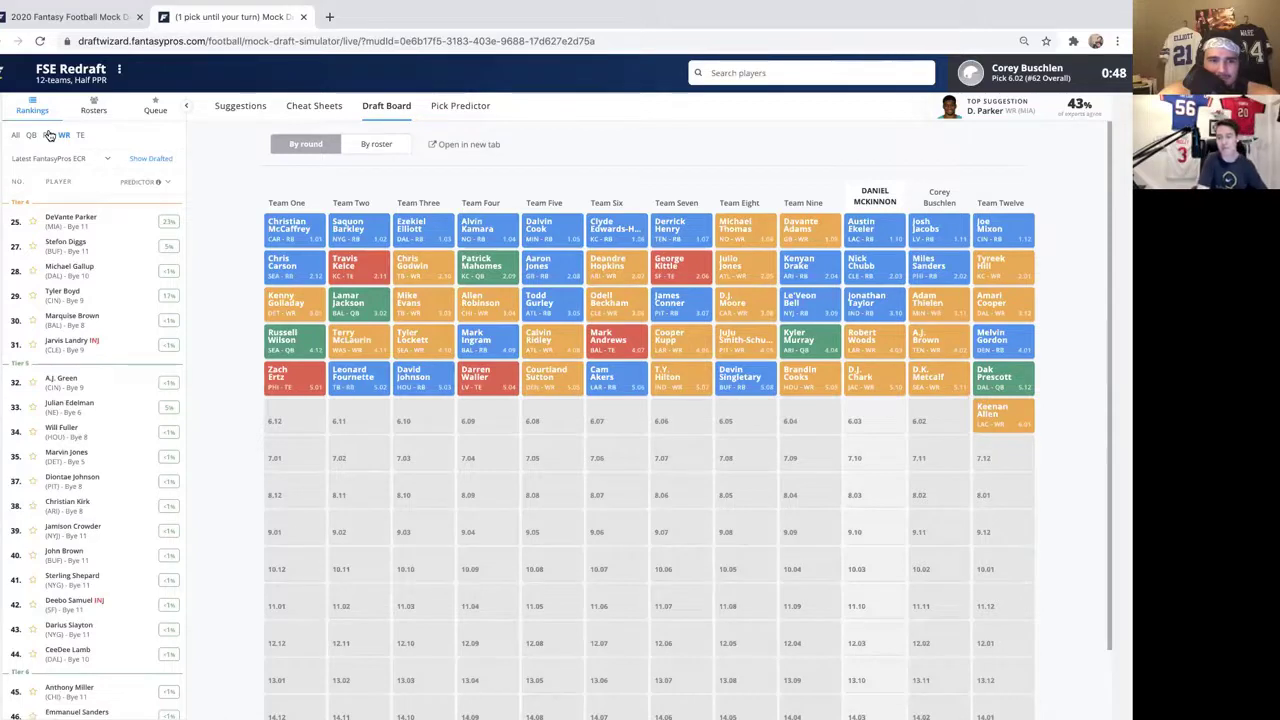
pyautogui.click(48, 135)
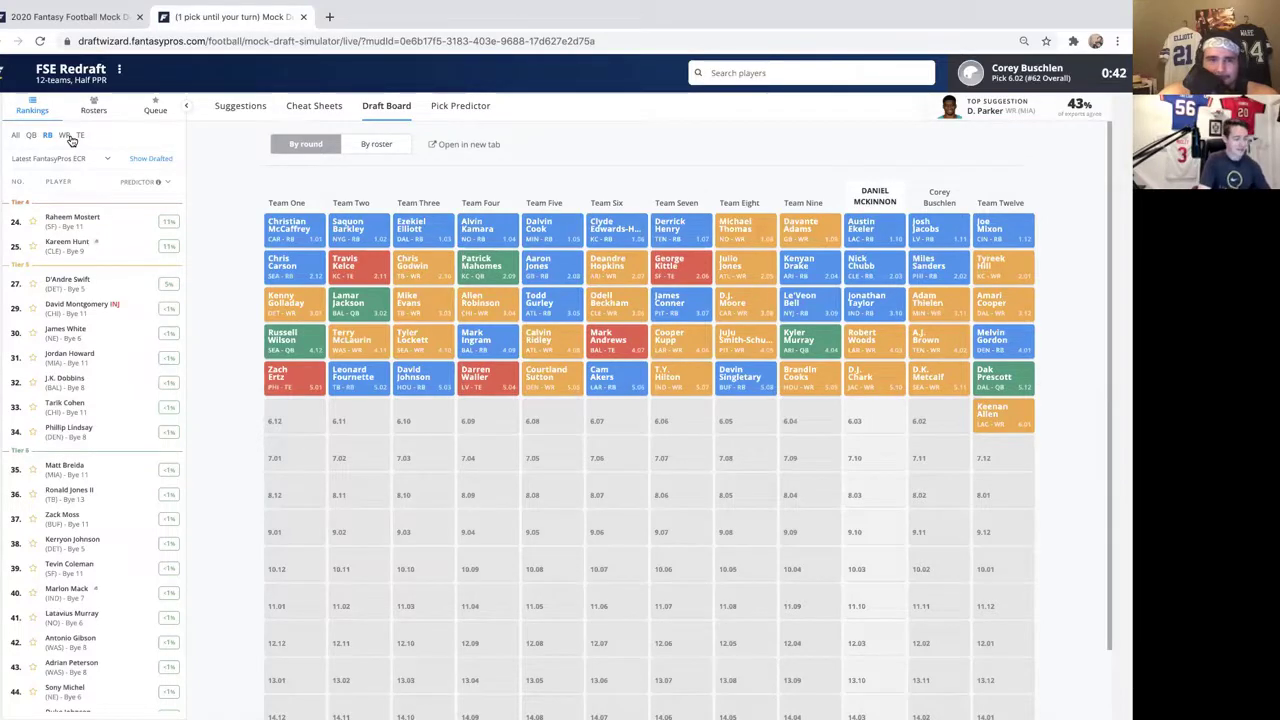
pyautogui.click(31, 136)
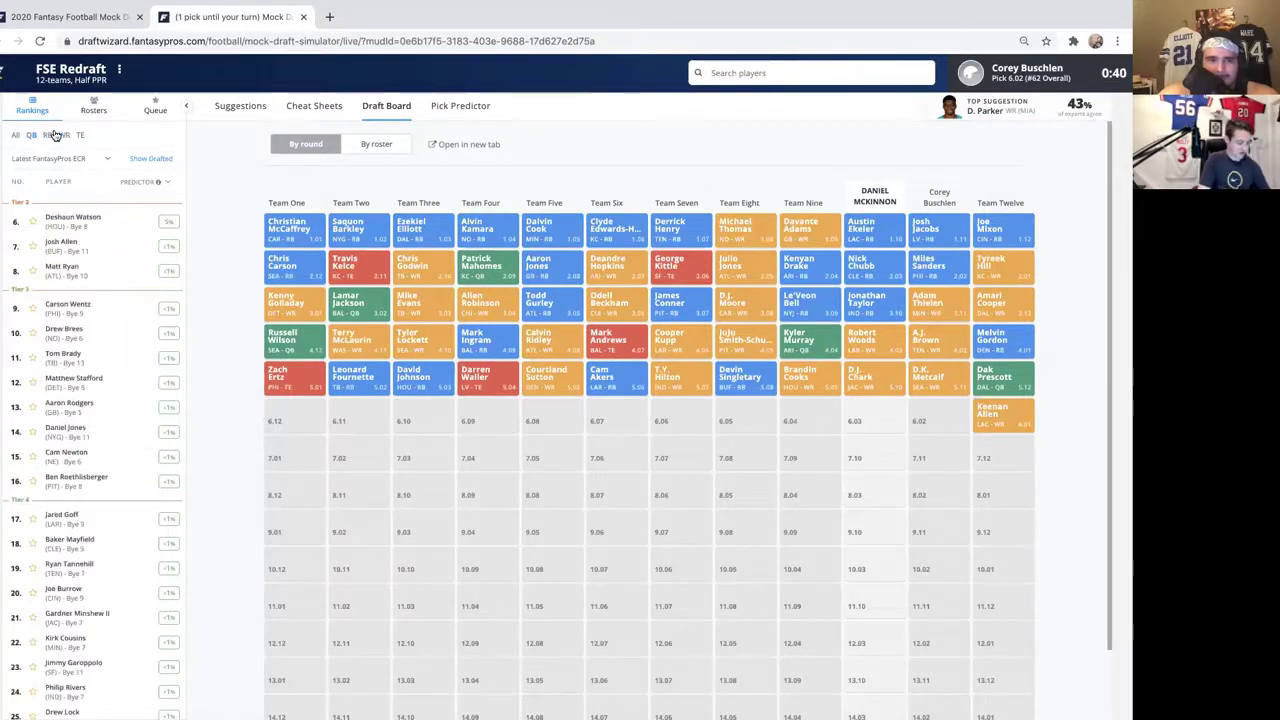
pyautogui.click(48, 137)
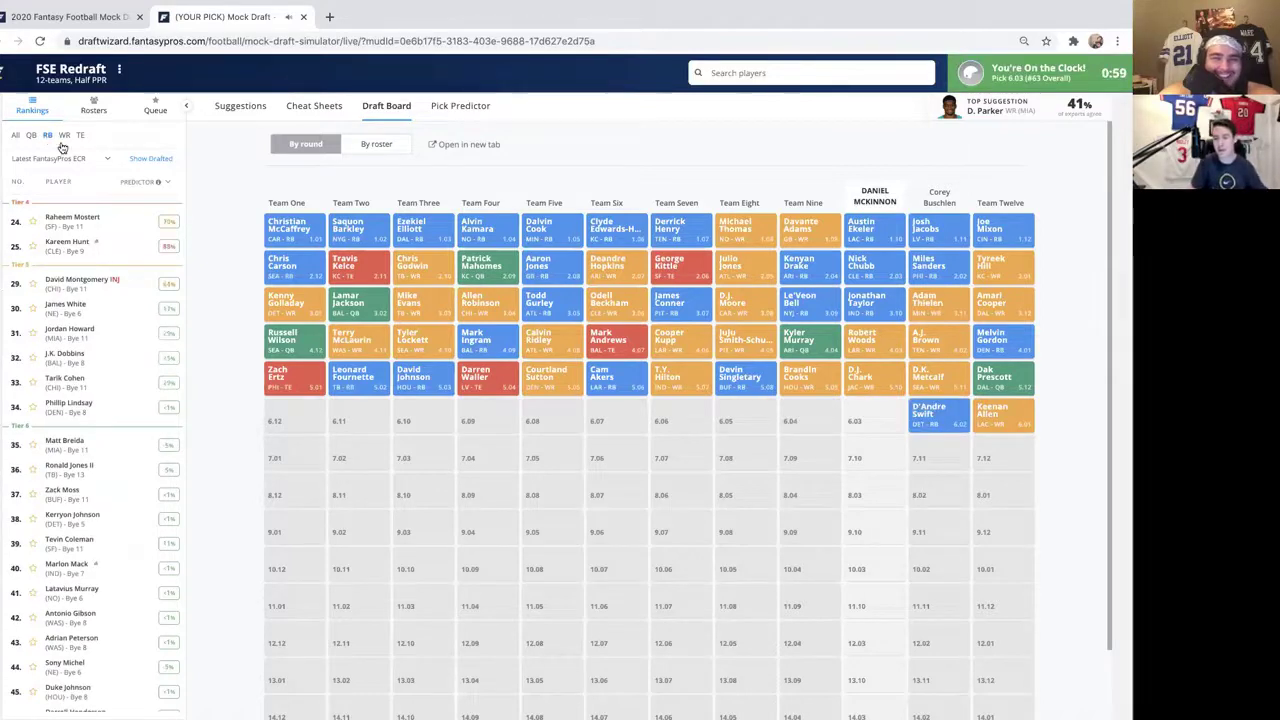
# - Filter the rankings to wide receivers and draft DeVante Parker at pick 6.03
pyautogui.click(65, 136)
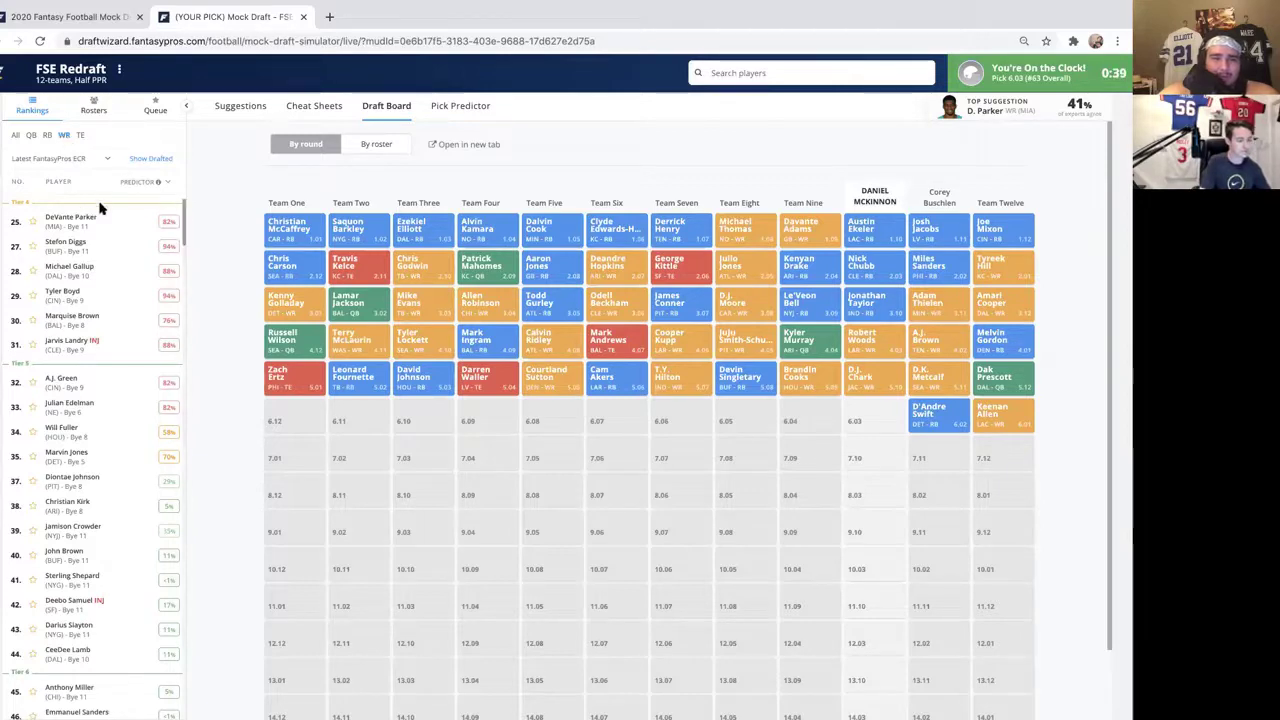
pyautogui.moveTo(127, 233)
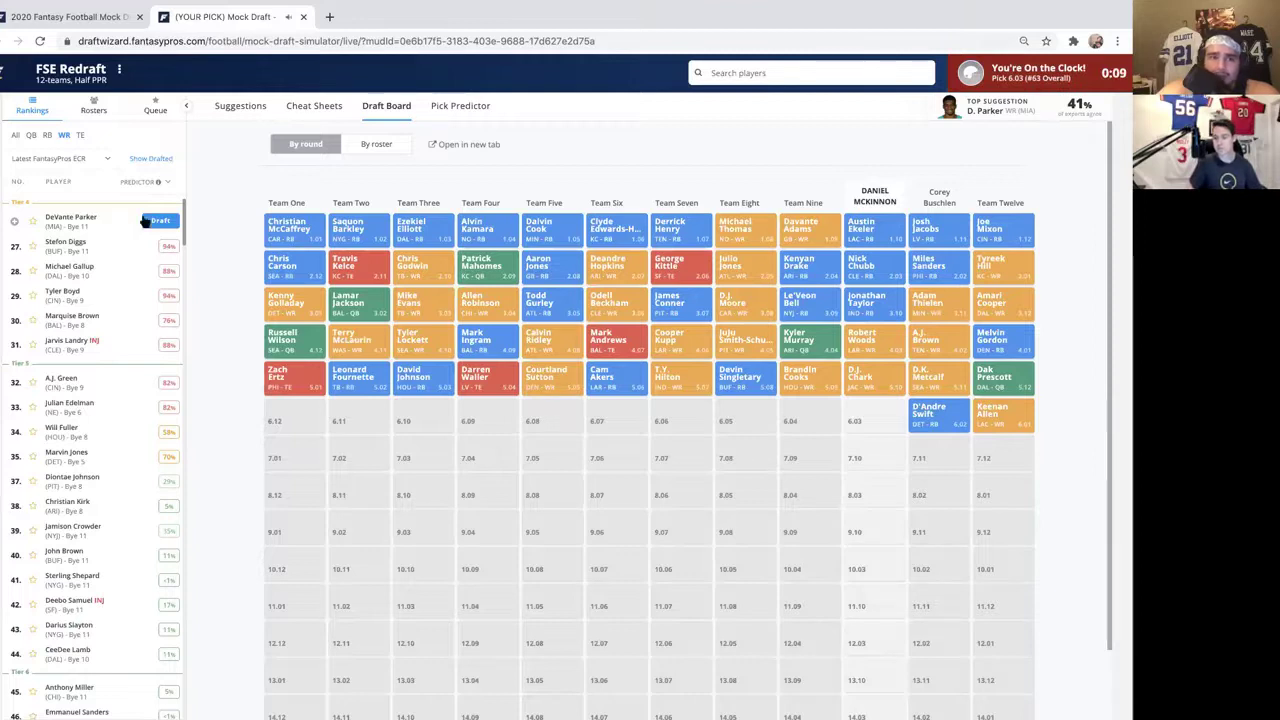
pyautogui.click(153, 221)
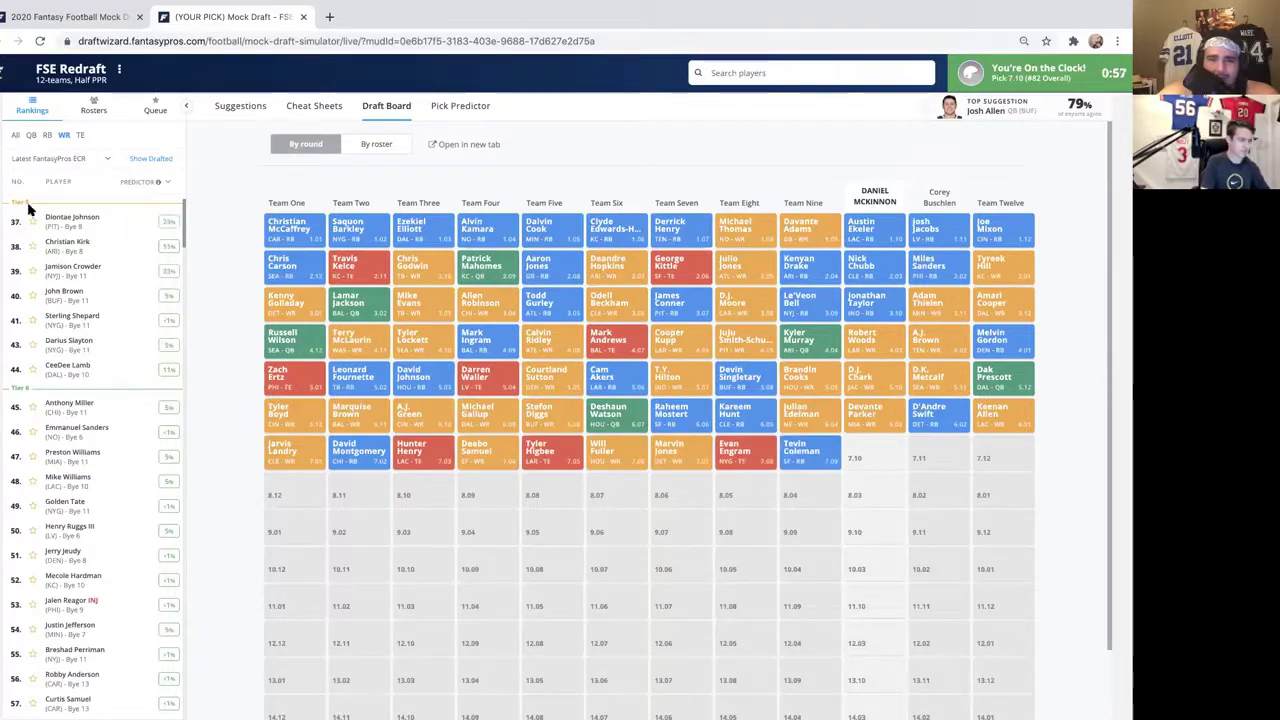
# - Check the available quarterbacks against the running backs and draft running back J.K. Dobbins at pick 7.10
pyautogui.click(32, 135)
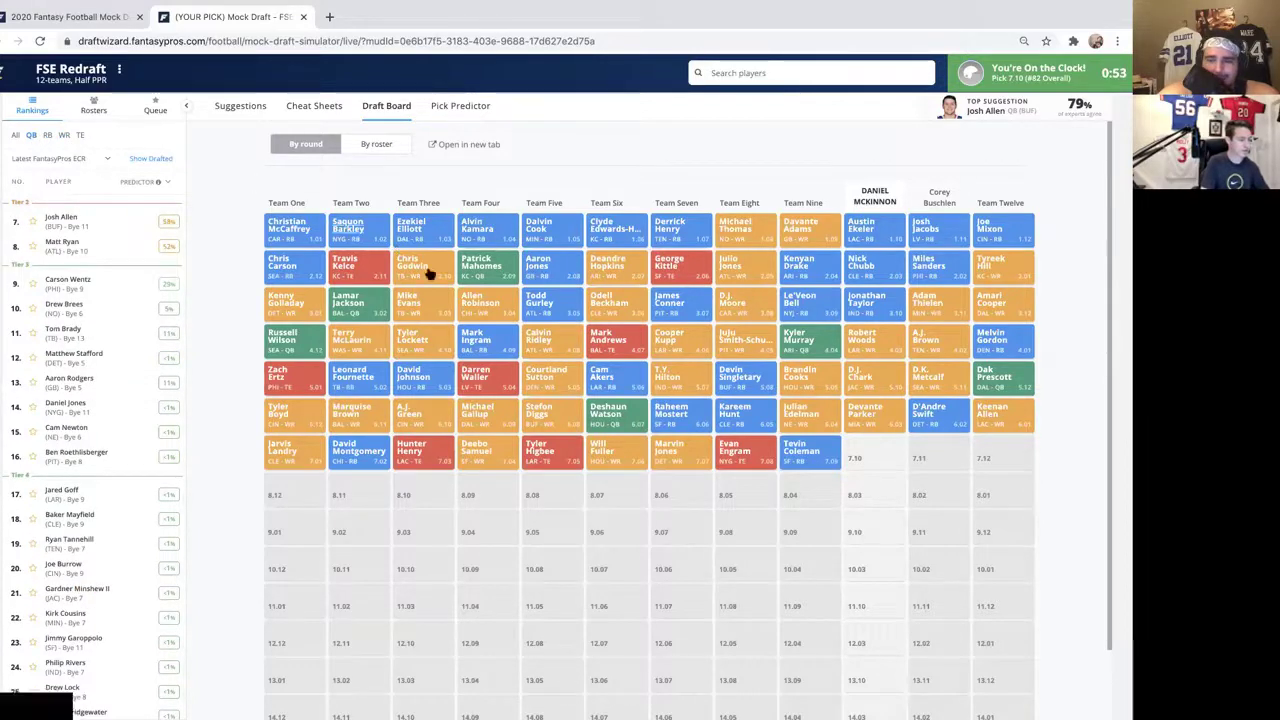
pyautogui.click(46, 138)
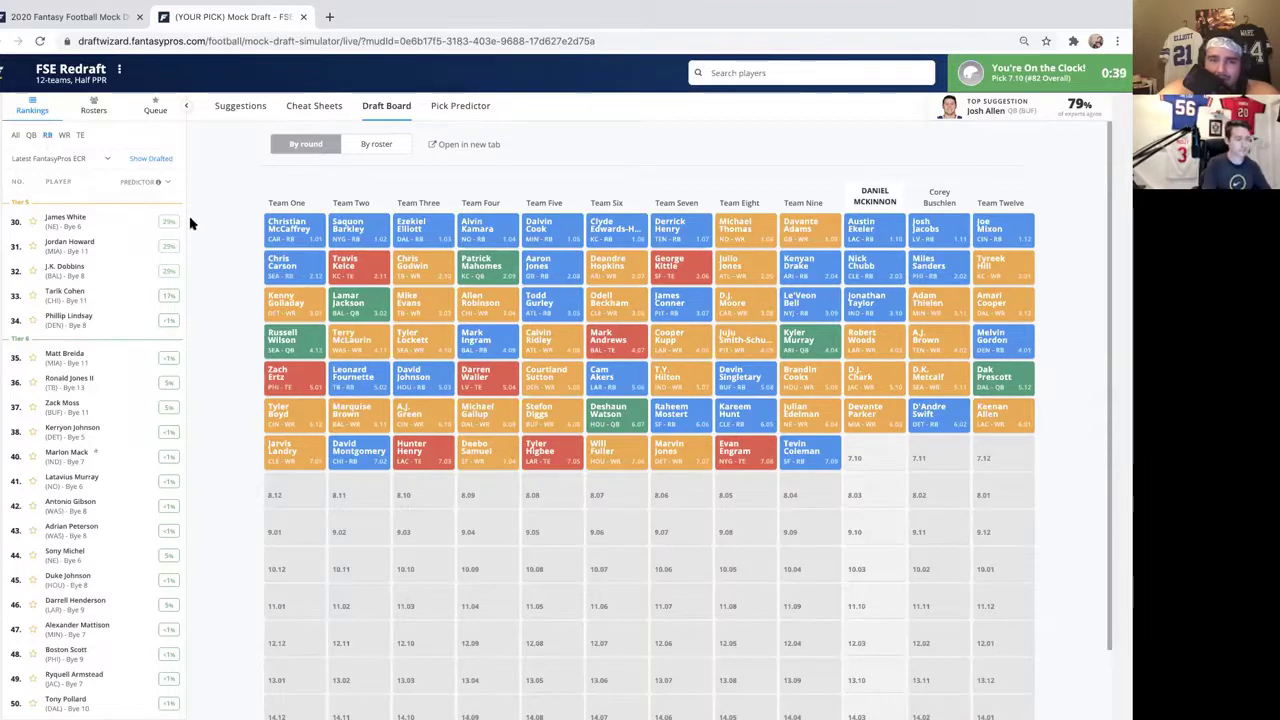
pyautogui.moveTo(157, 272)
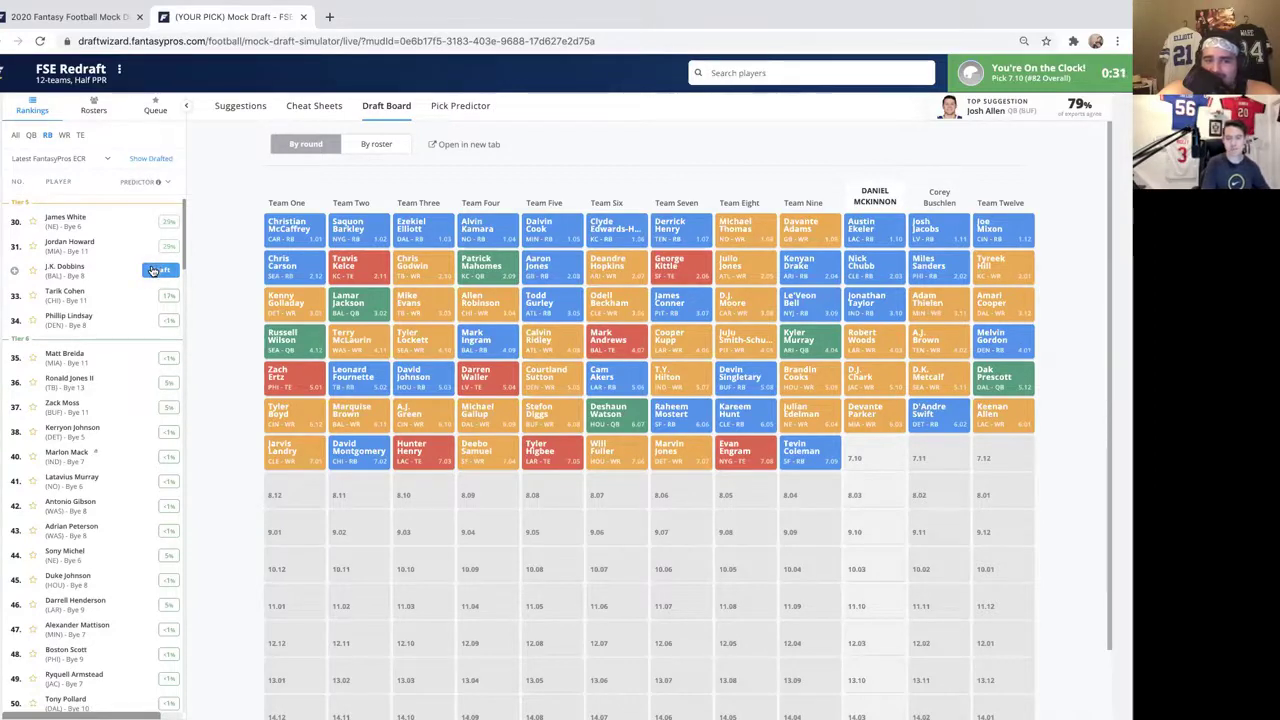
pyautogui.click(157, 270)
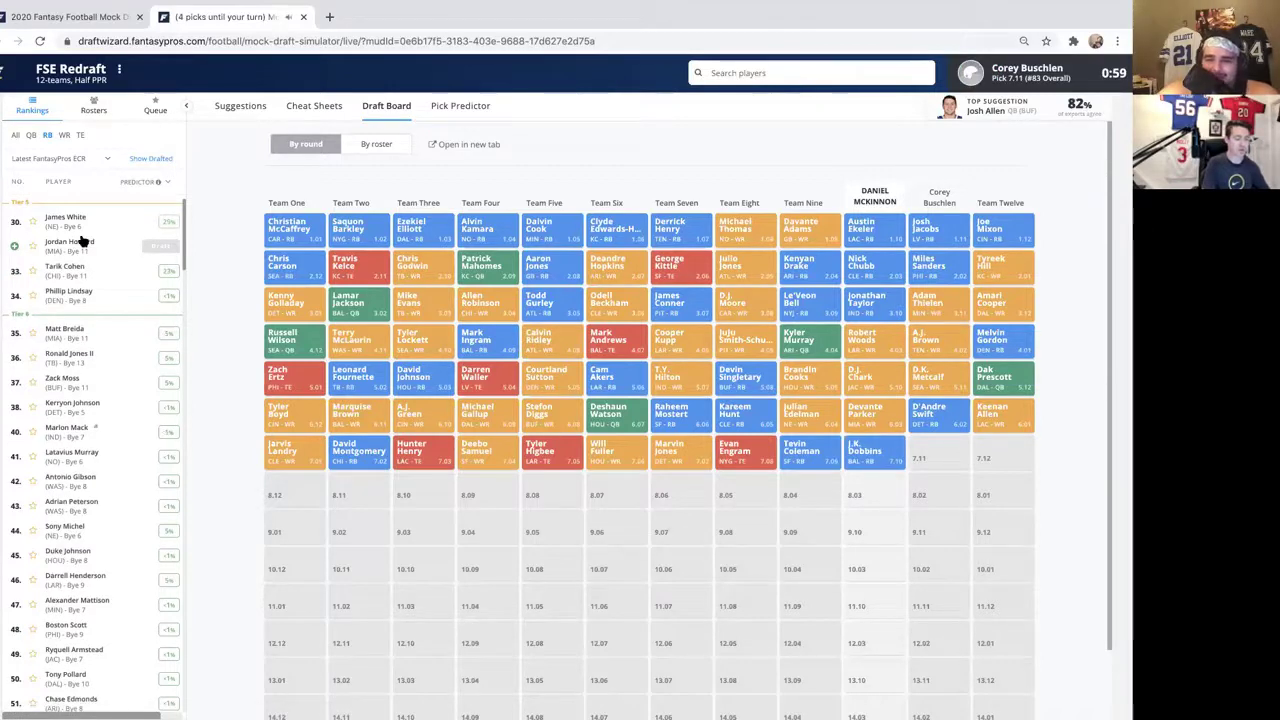
# - Compare the available wide receivers, quarterbacks and tight ends, and draft tight end Hayden Hurst at pick 8.03
pyautogui.click(64, 135)
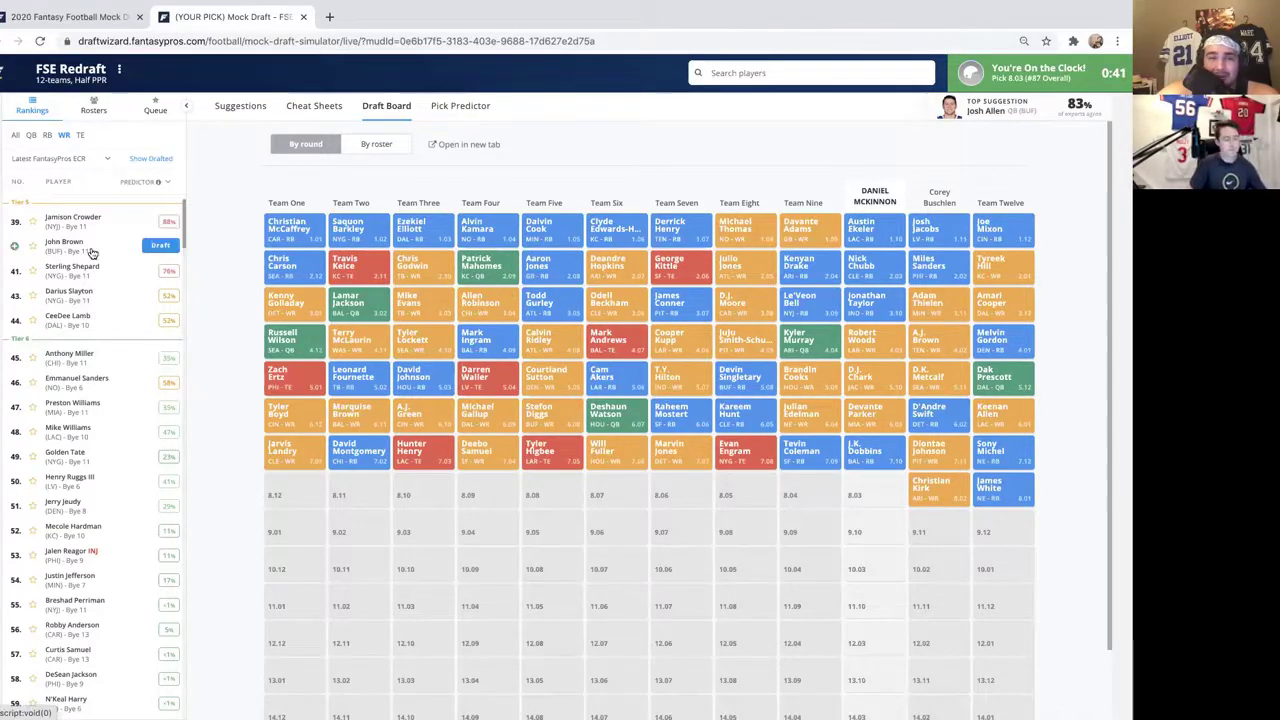
pyautogui.click(32, 135)
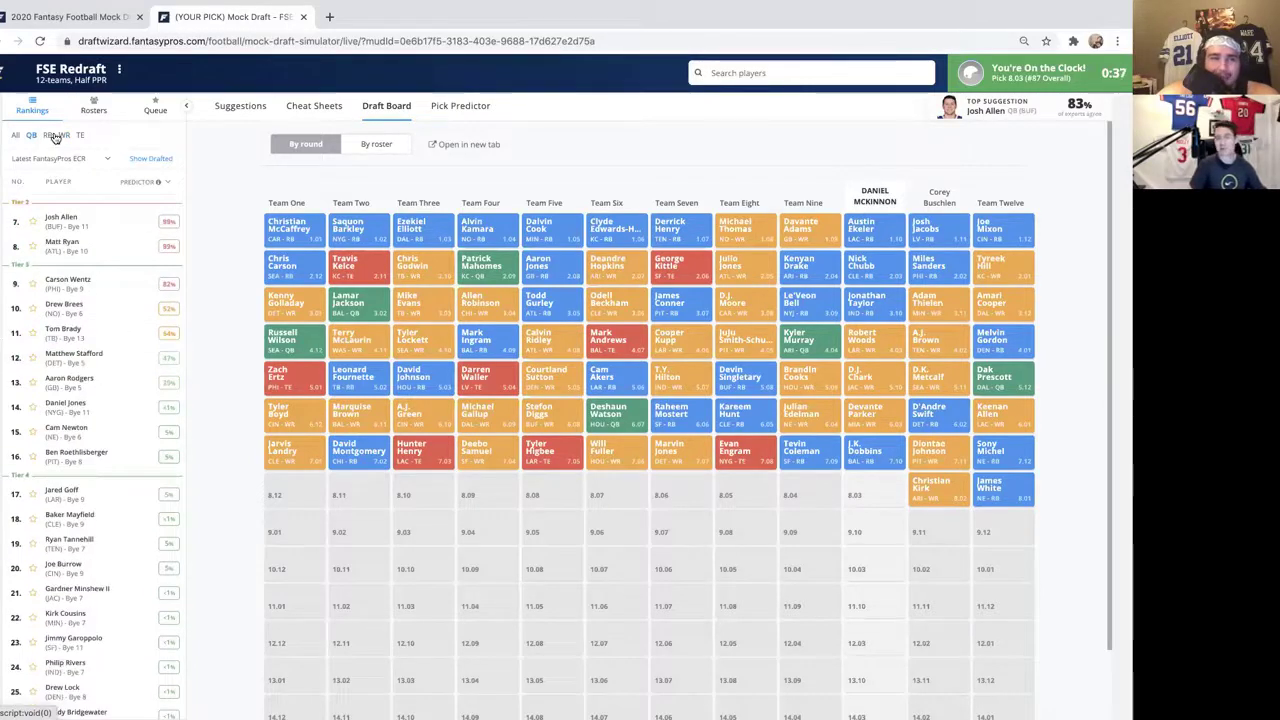
pyautogui.click(64, 135)
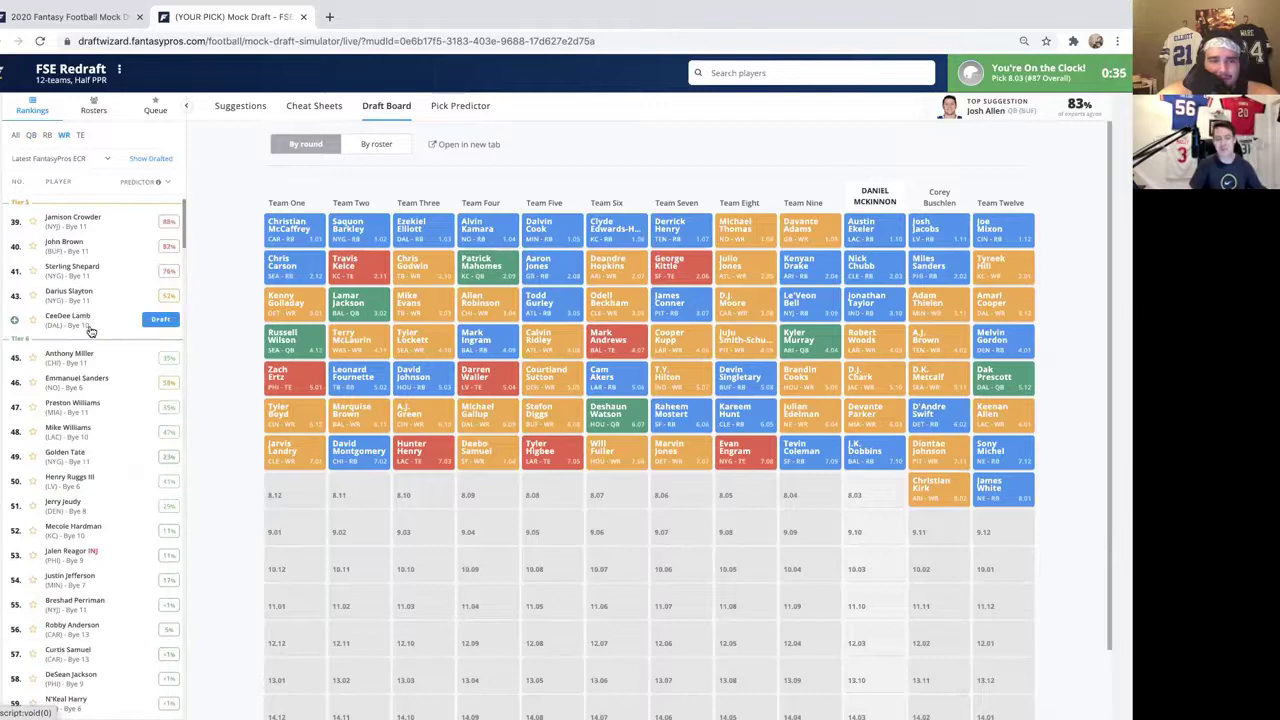
pyautogui.scroll(-3, 75, 415)
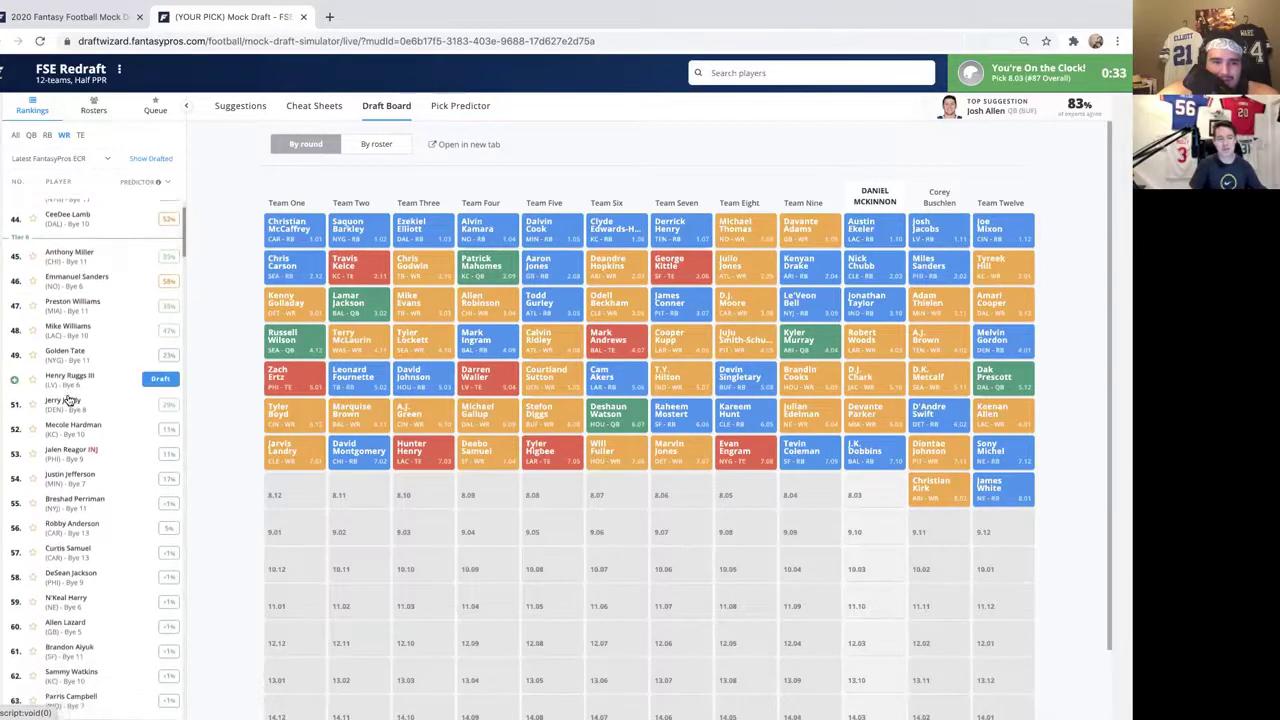
pyautogui.scroll(-1, 86, 432)
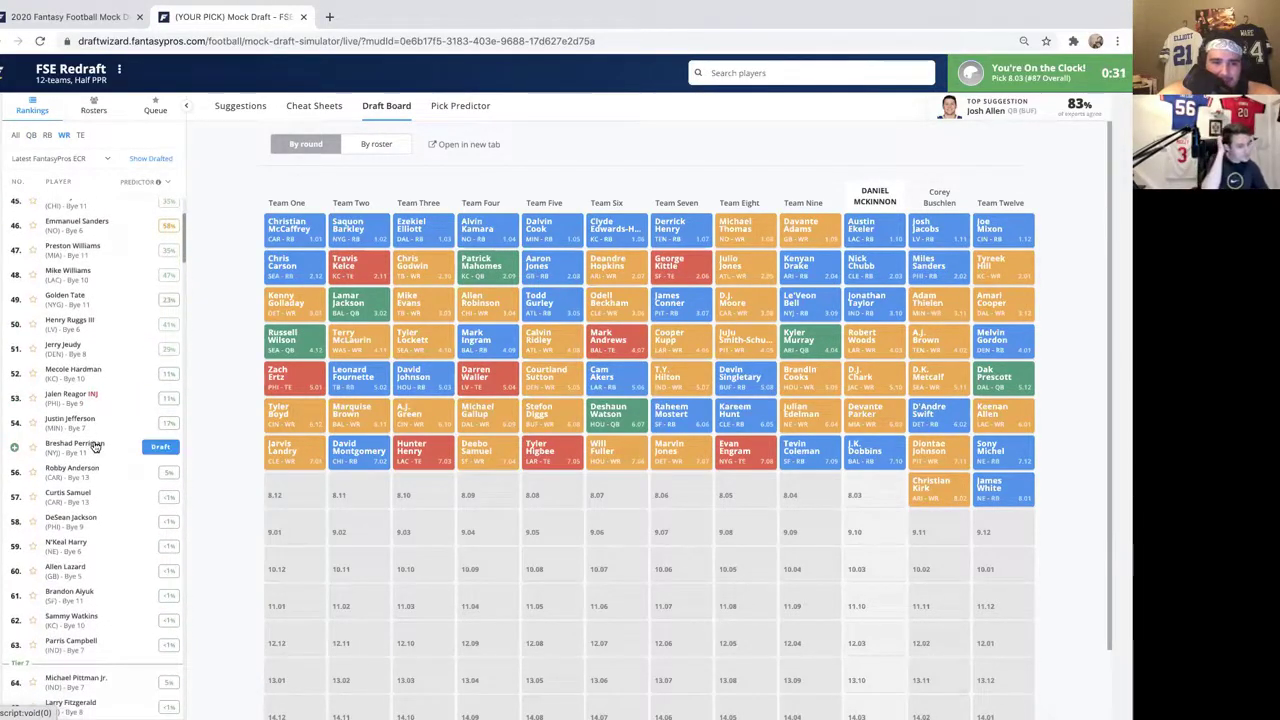
pyautogui.scroll(3, 109, 368)
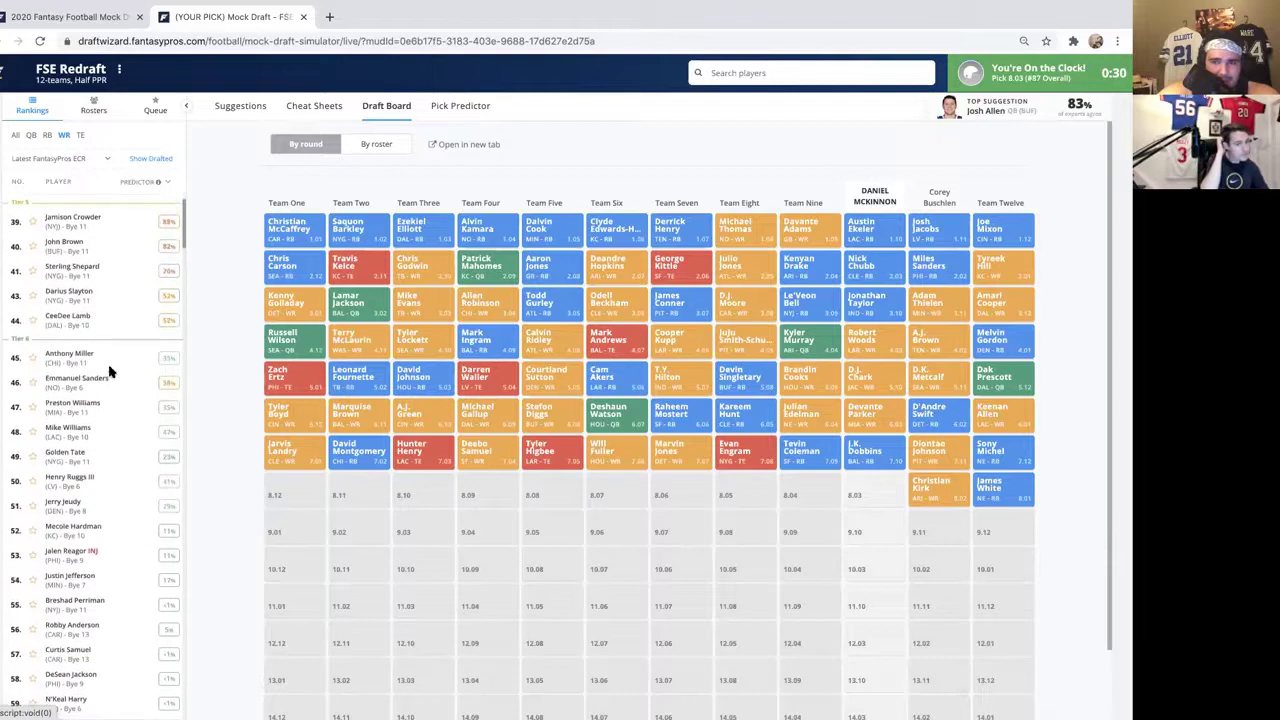
pyautogui.click(80, 134)
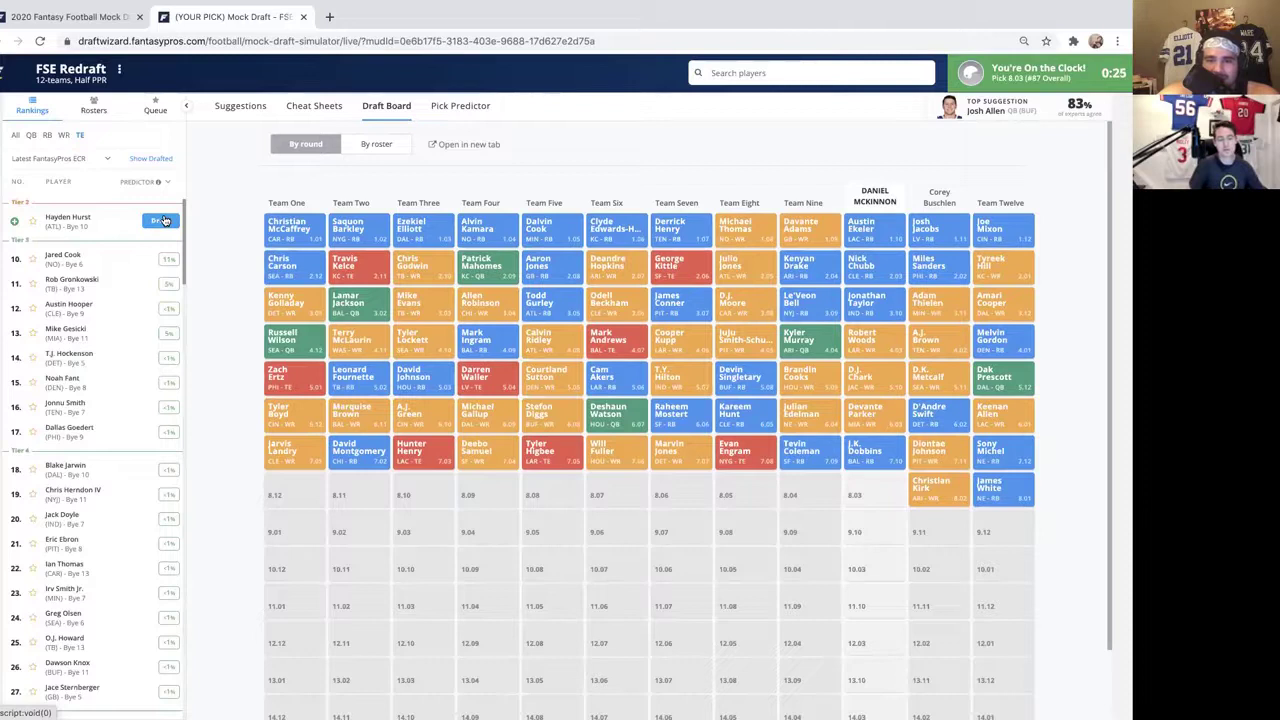
pyautogui.click(165, 220)
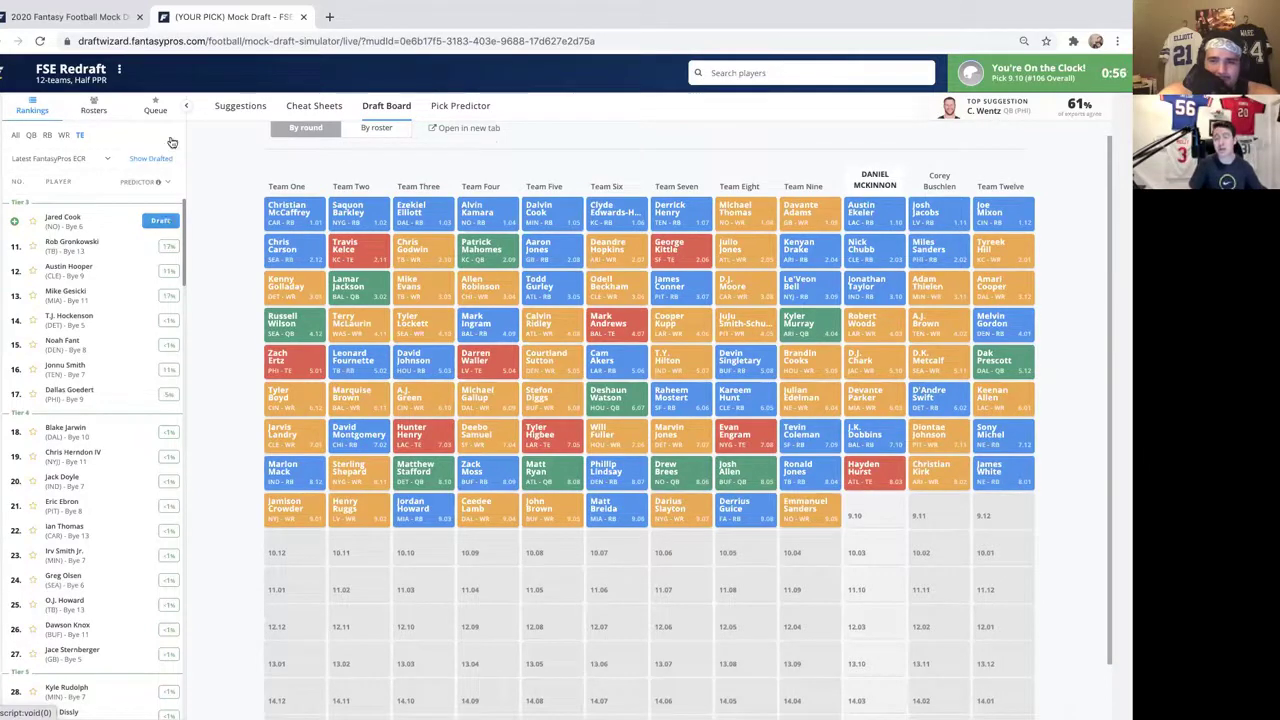
# - Draft wide receiver Justin Jefferson at pick 9.10 and running back Boston Scott at pick 10.03
pyautogui.click(64, 134)
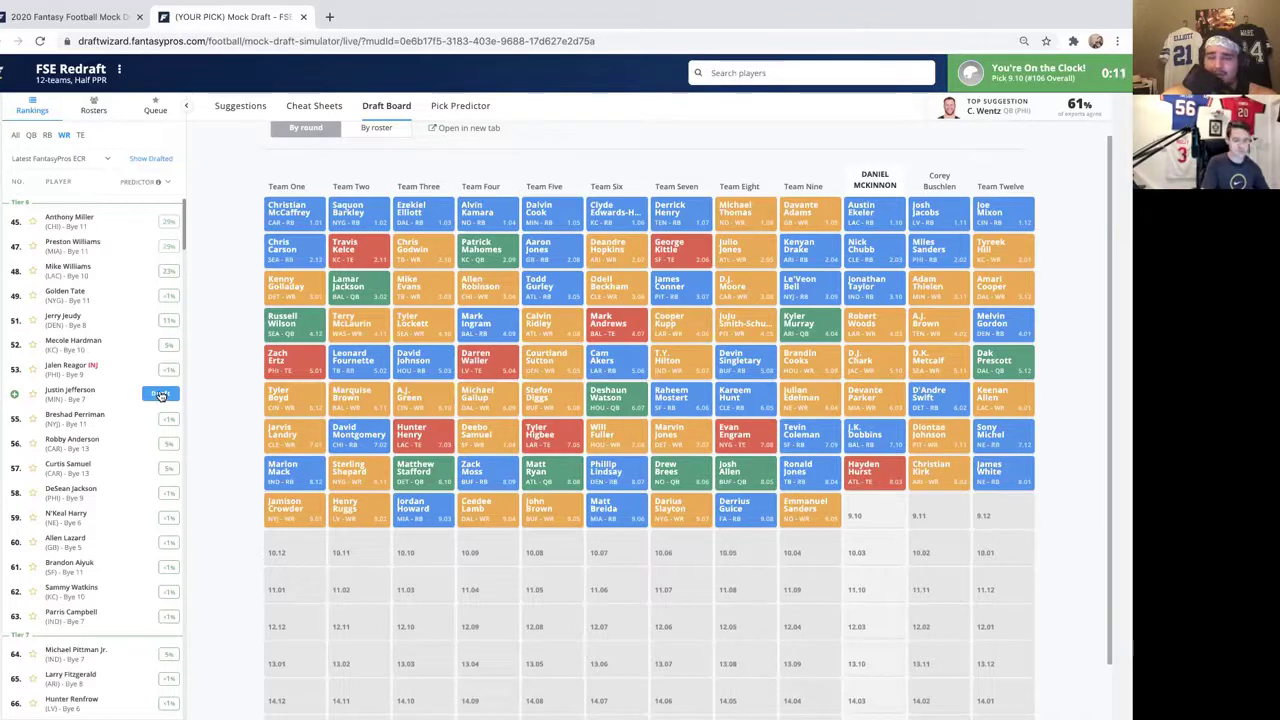
pyautogui.click(160, 396)
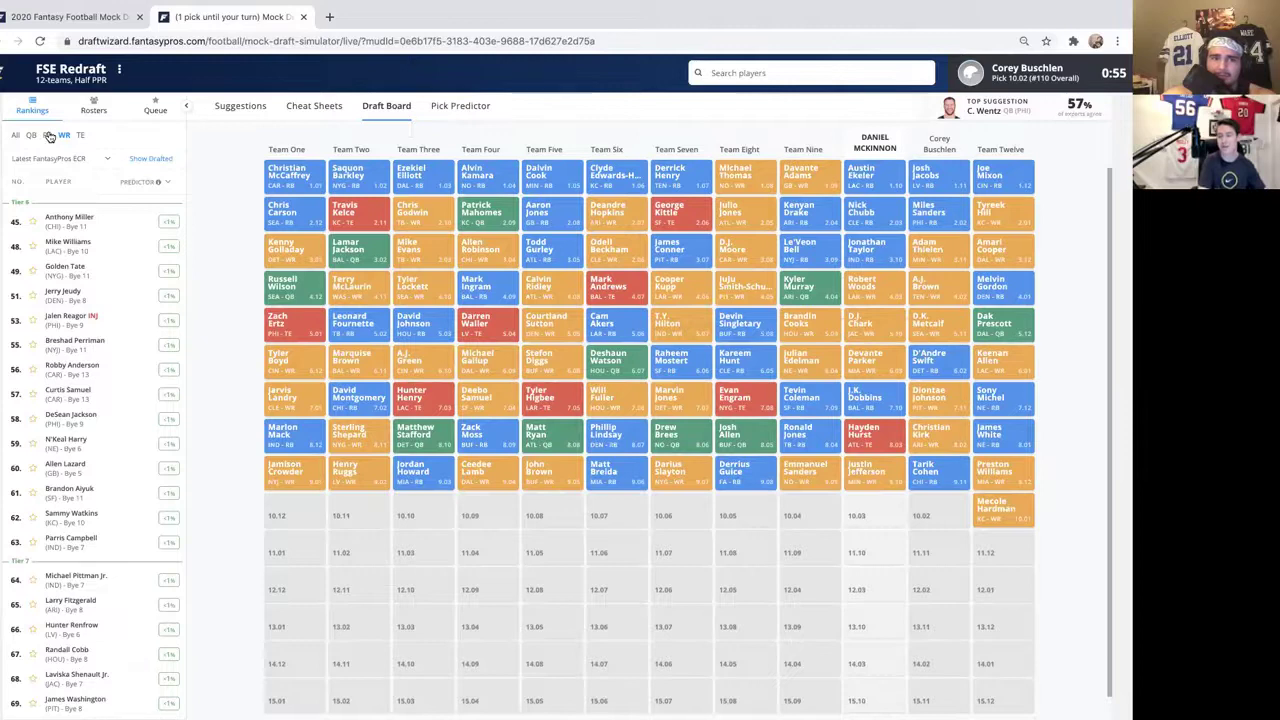
pyautogui.click(48, 135)
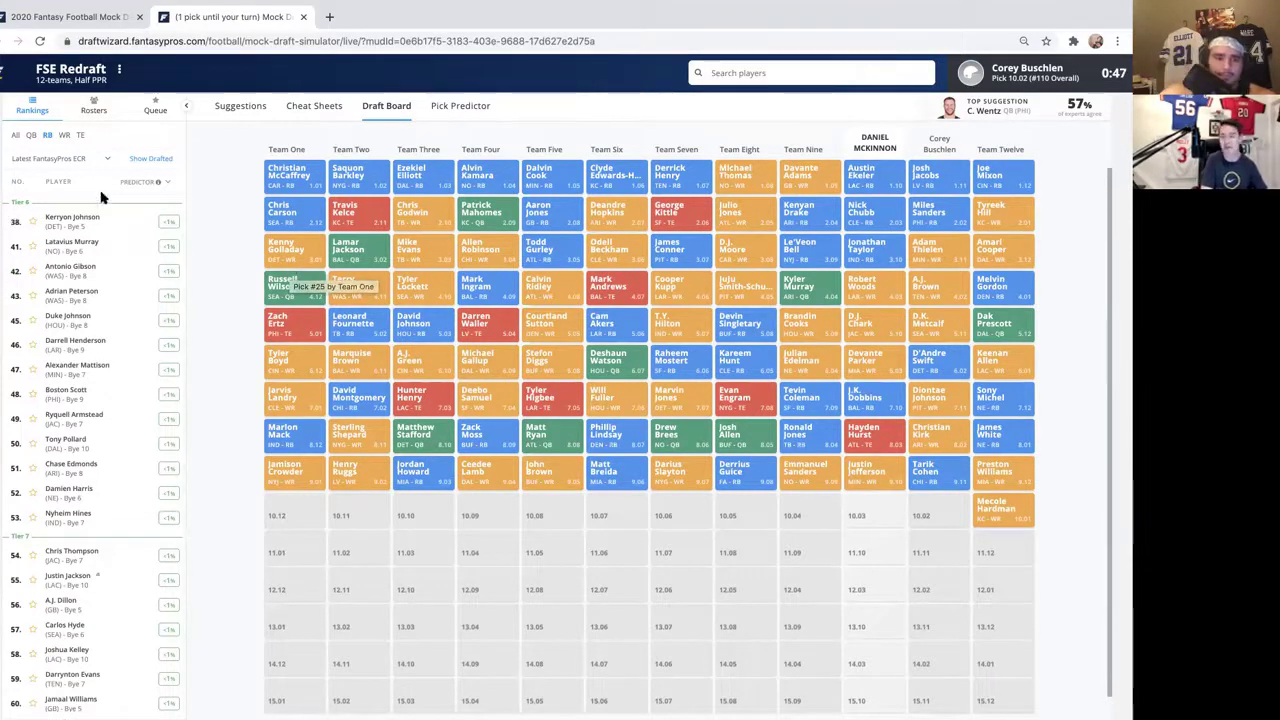
pyautogui.click(65, 136)
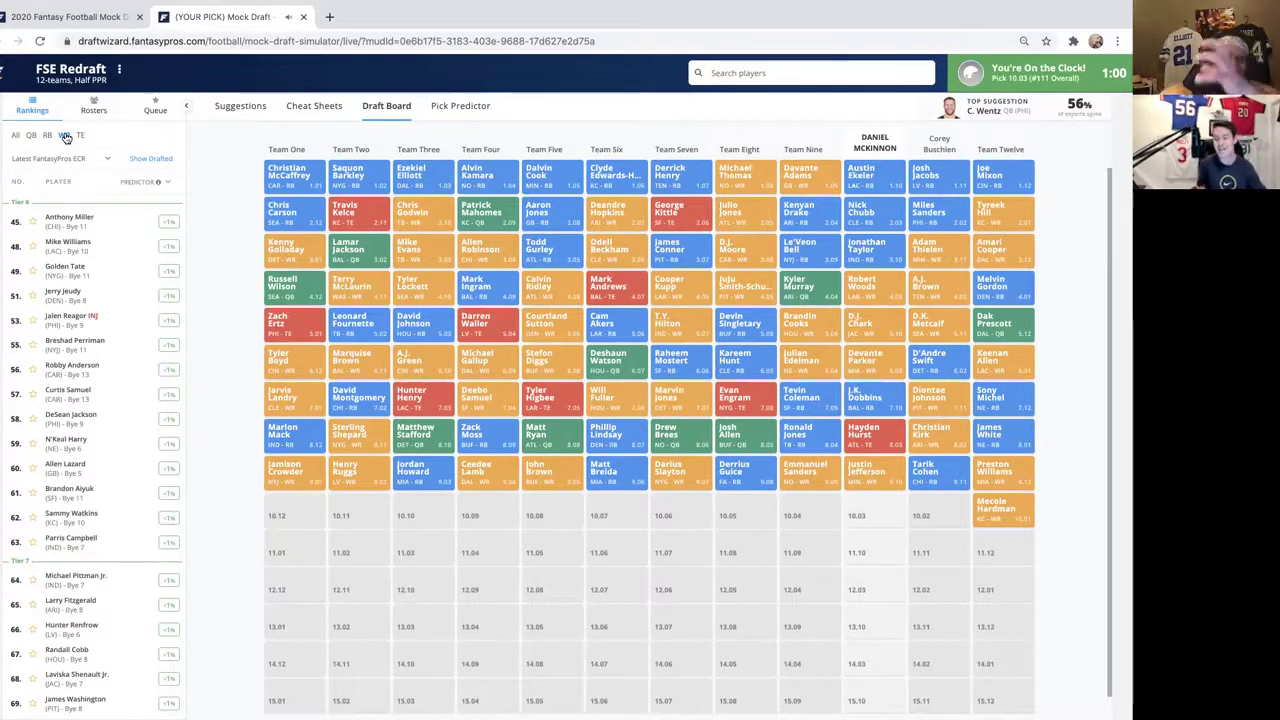
pyautogui.click(47, 137)
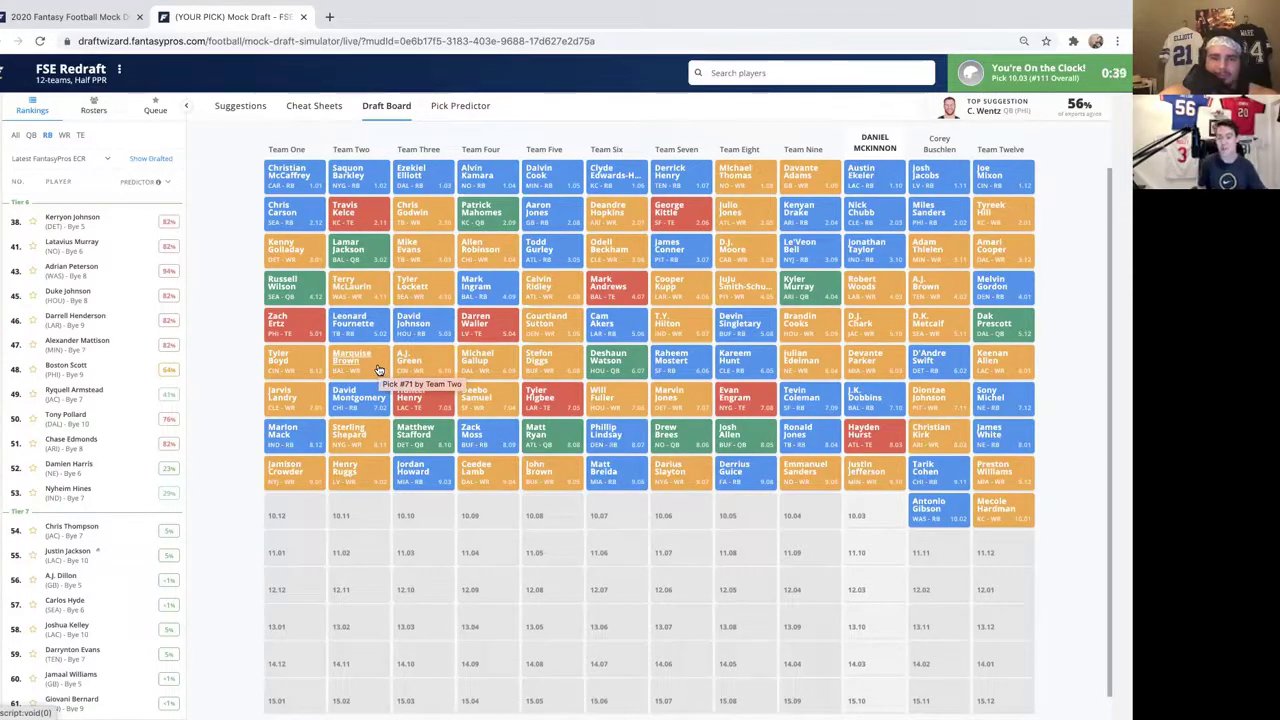
pyautogui.moveTo(134, 368)
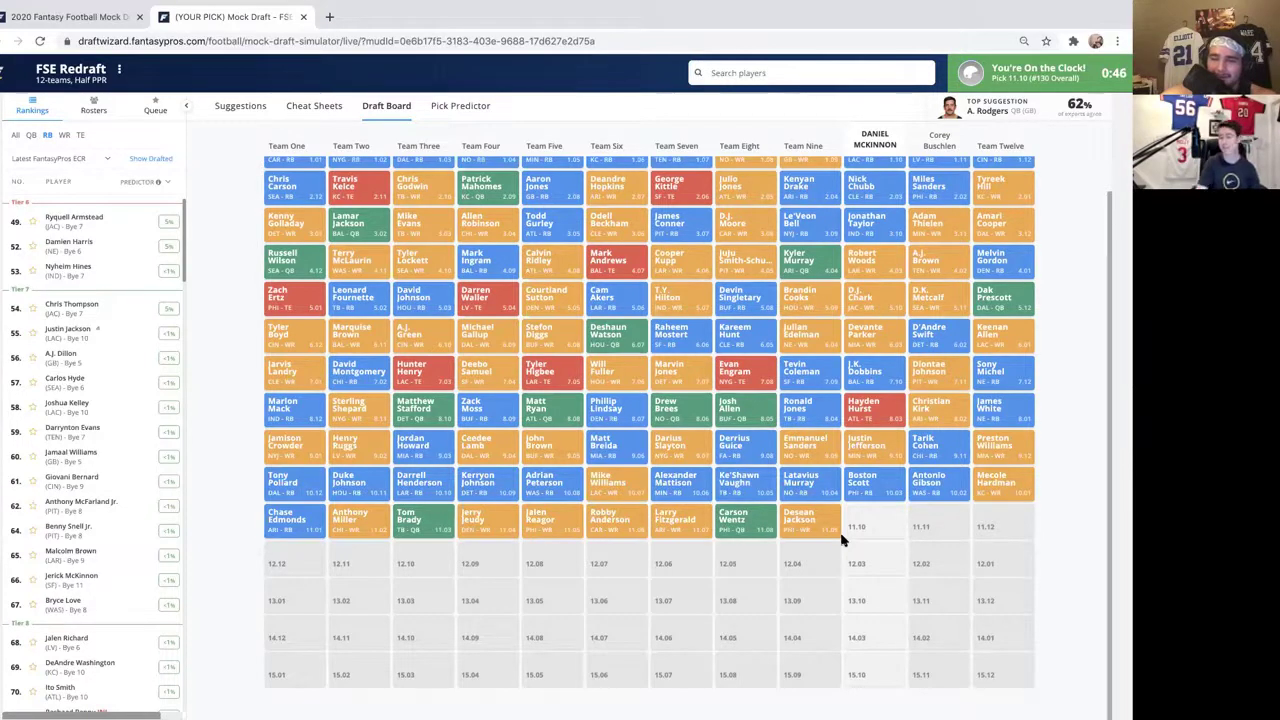
# - Filter the rankings to wide receivers and draft Michael Pittman Jr. at pick 11.10
pyautogui.click(64, 136)
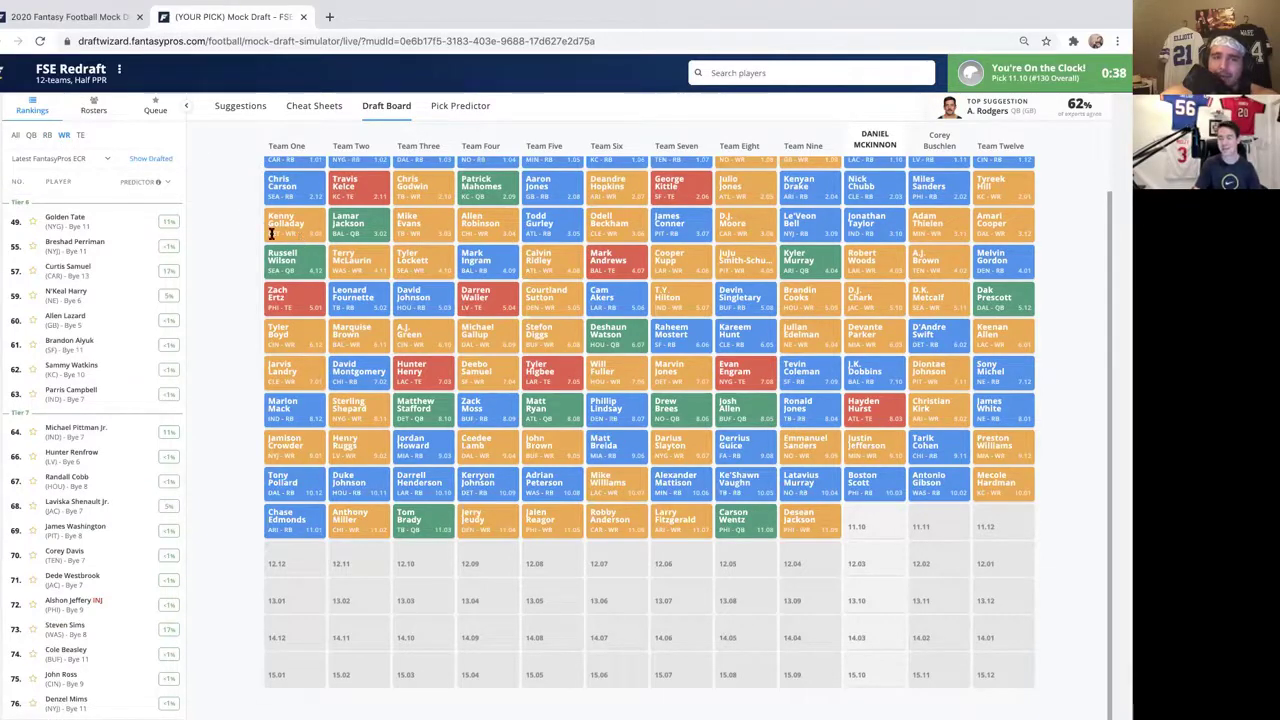
pyautogui.moveTo(145, 224)
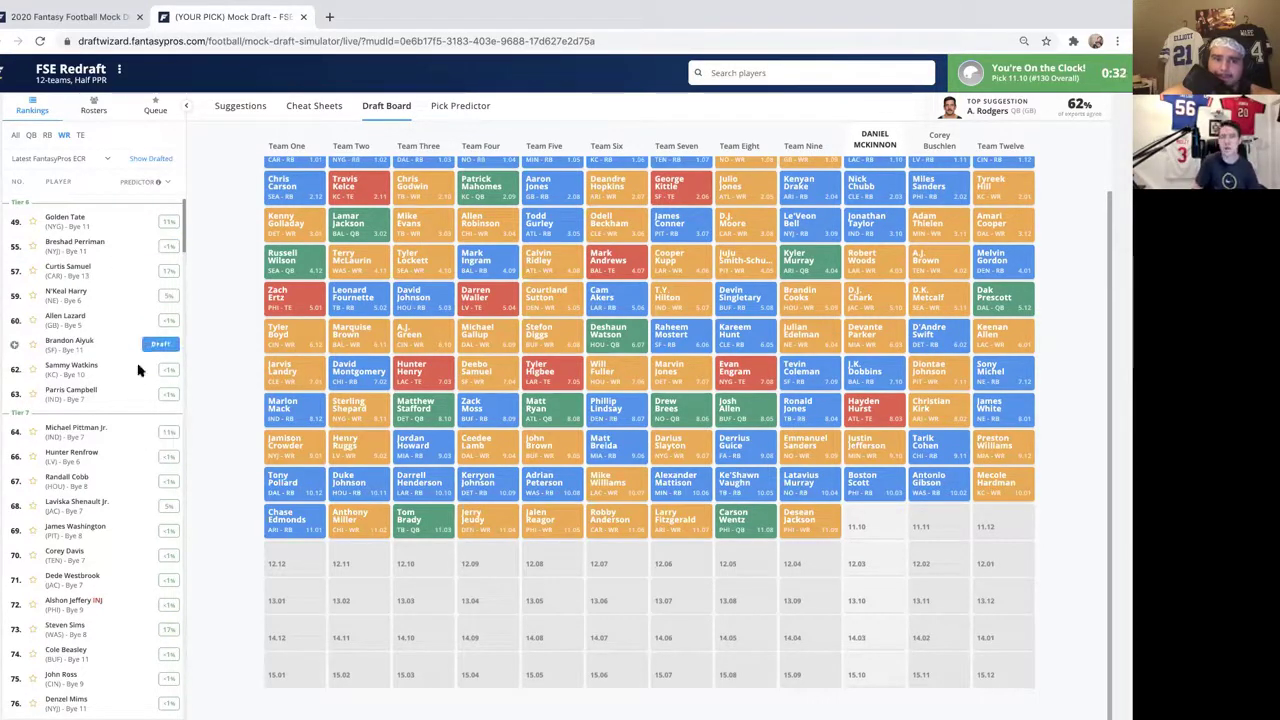
pyautogui.moveTo(156, 435)
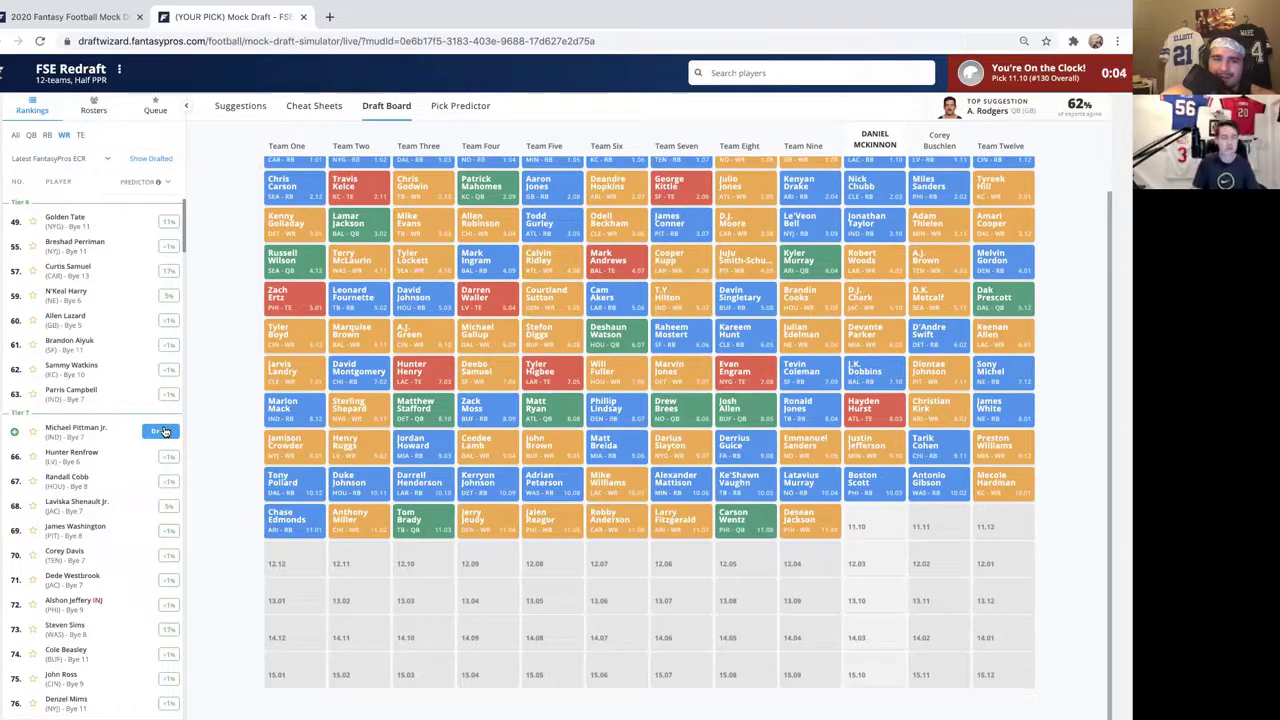
pyautogui.click(164, 431)
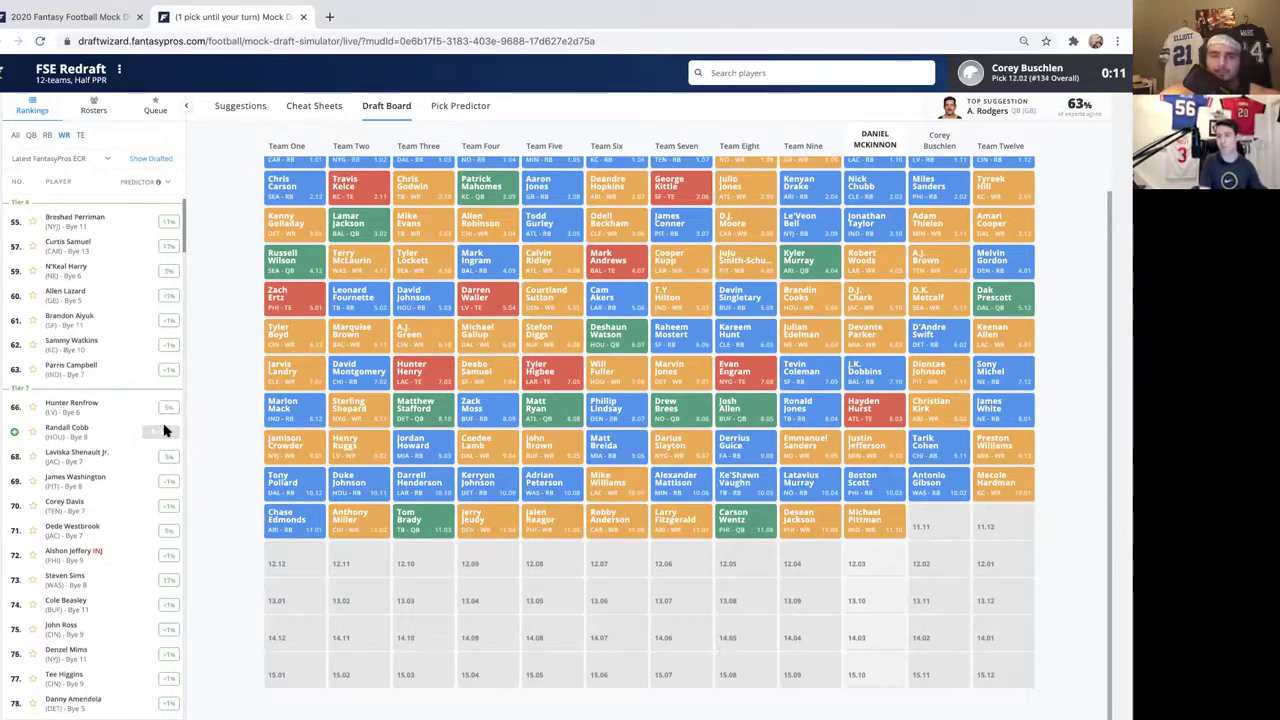
# - Review the draft board and compare the remaining running backs, wide receivers, quarterbacks and tight ends for pick 12.03
pyautogui.click(45, 137)
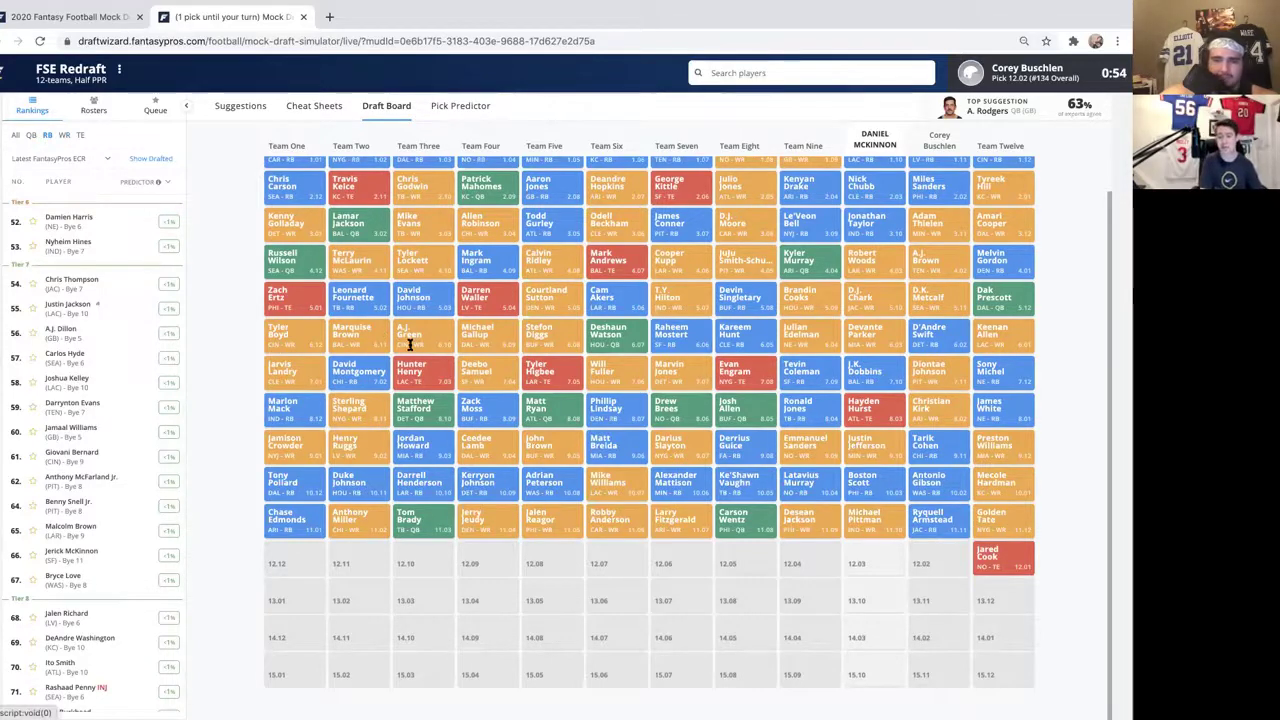
pyautogui.scroll(2, 410, 348)
pyautogui.scroll(1, 410, 348)
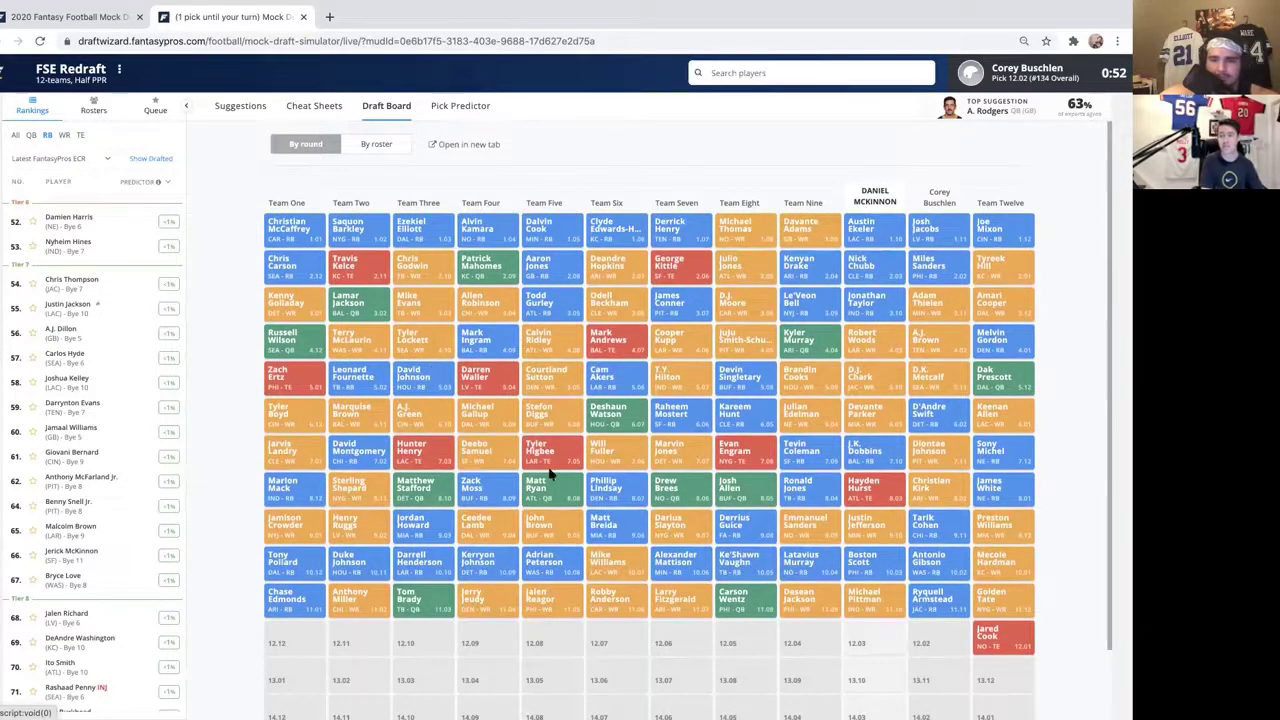
pyautogui.scroll(-2, 549, 470)
pyautogui.scroll(-1, 507, 424)
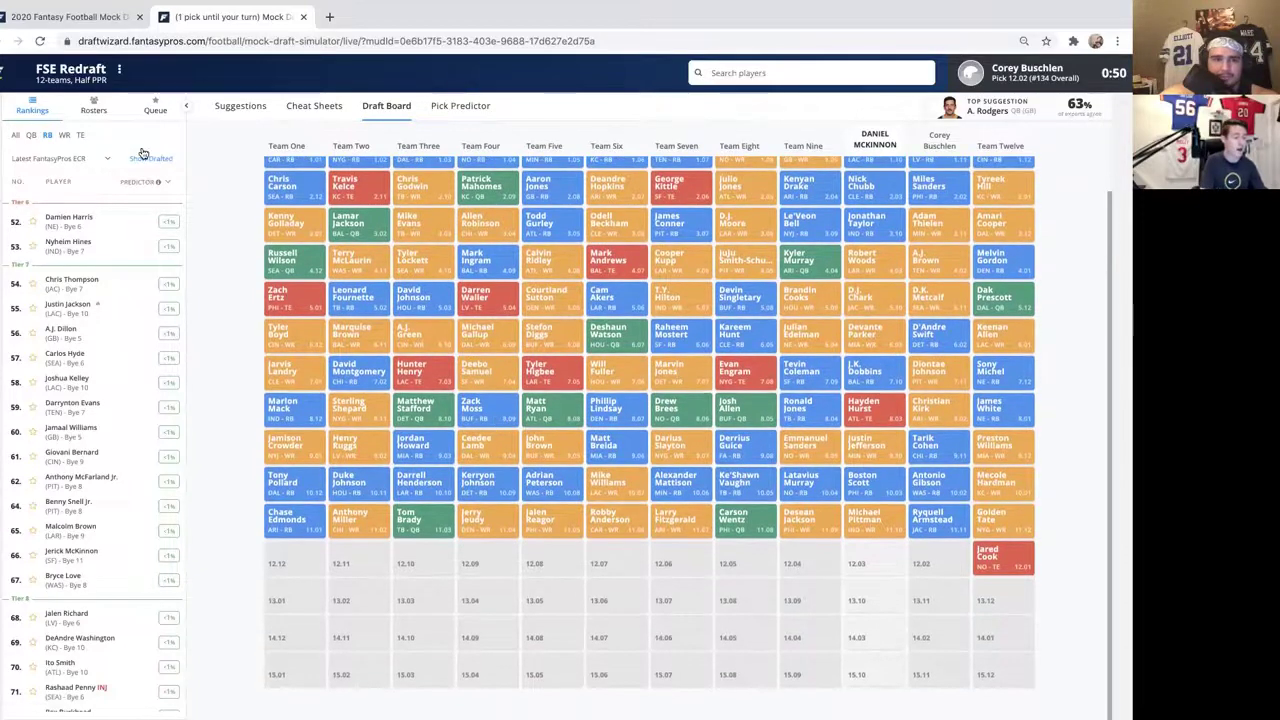
pyautogui.click(64, 135)
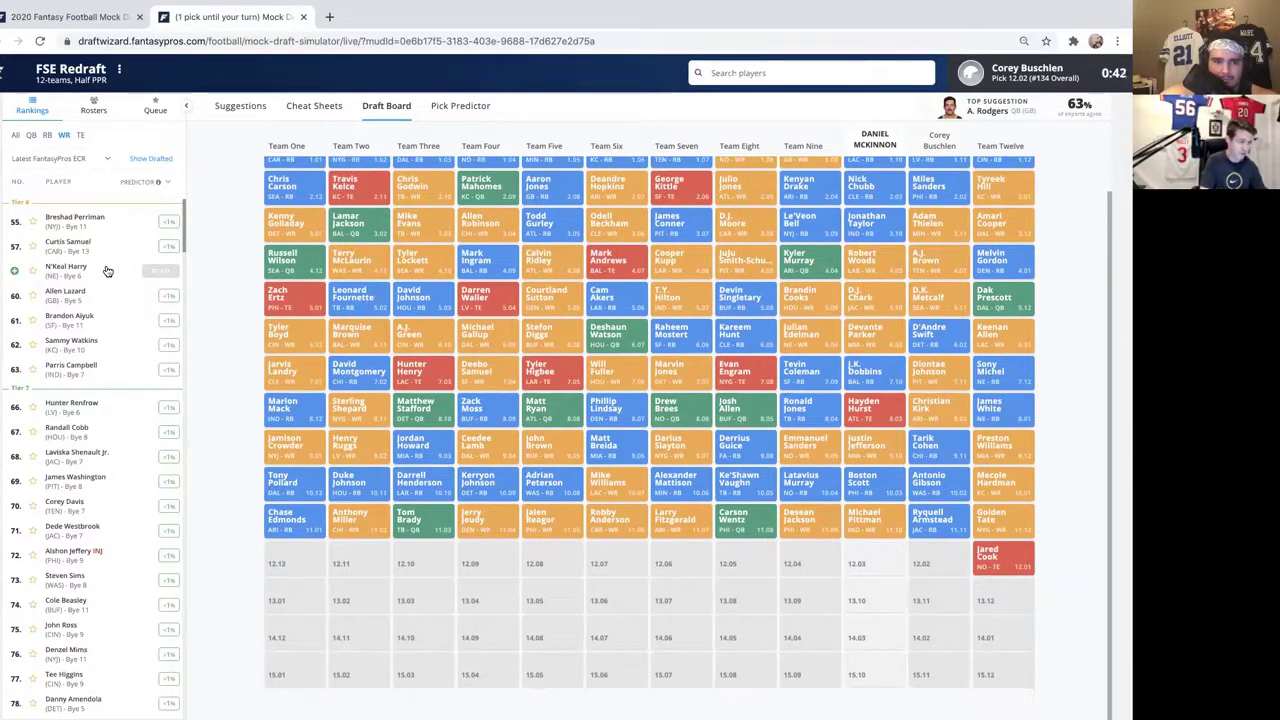
pyautogui.click(32, 134)
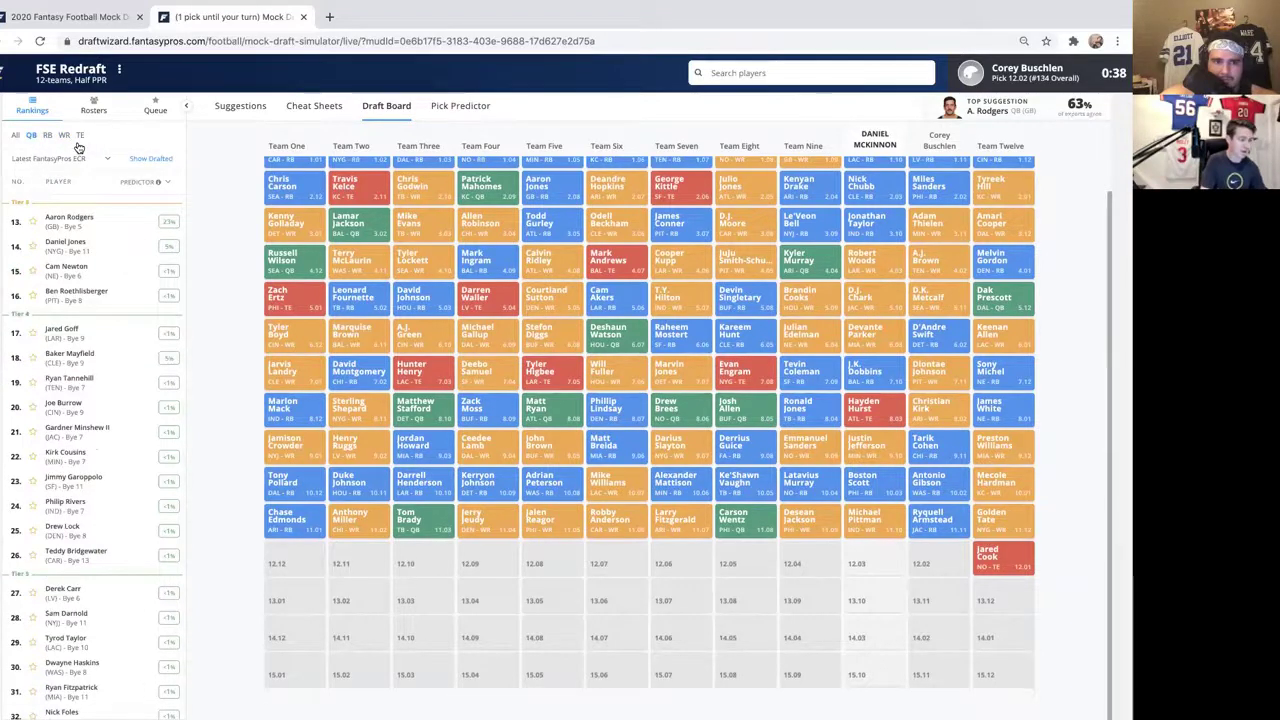
pyautogui.click(78, 135)
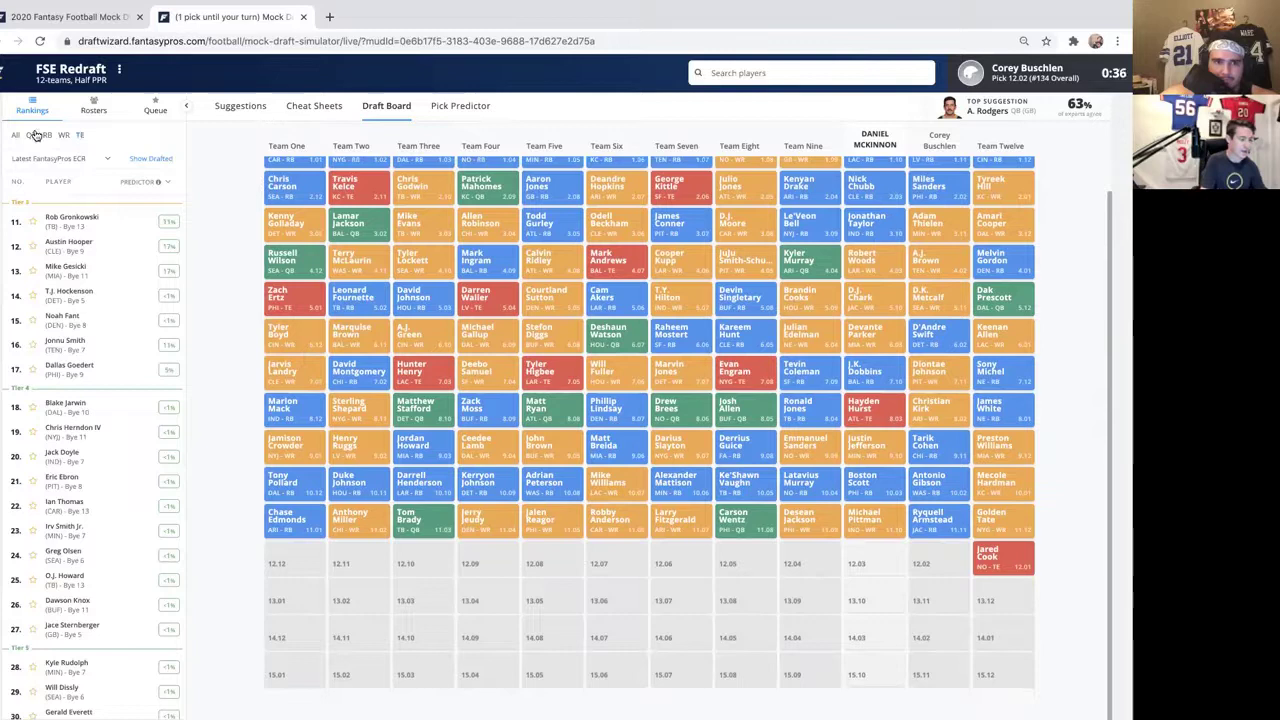
# - Filter the rankings to quarterbacks and draft Cam Newton at pick 12.03
pyautogui.click(34, 135)
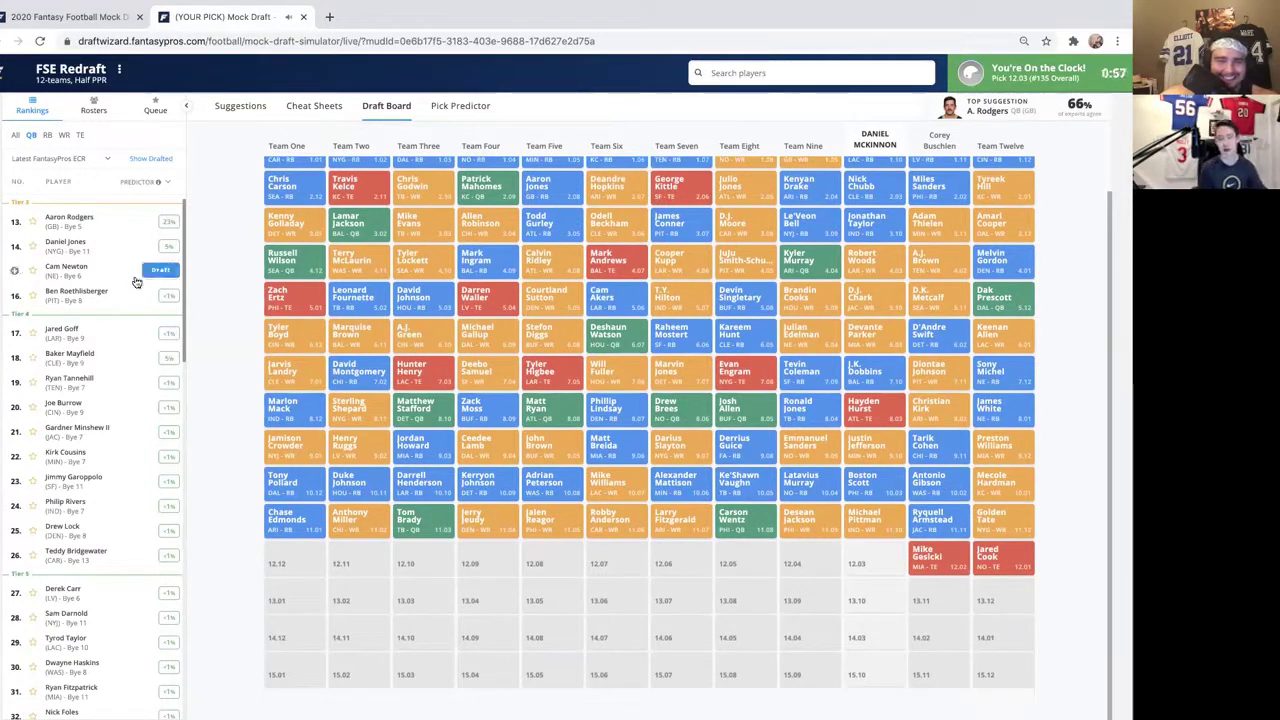
pyautogui.moveTo(139, 220)
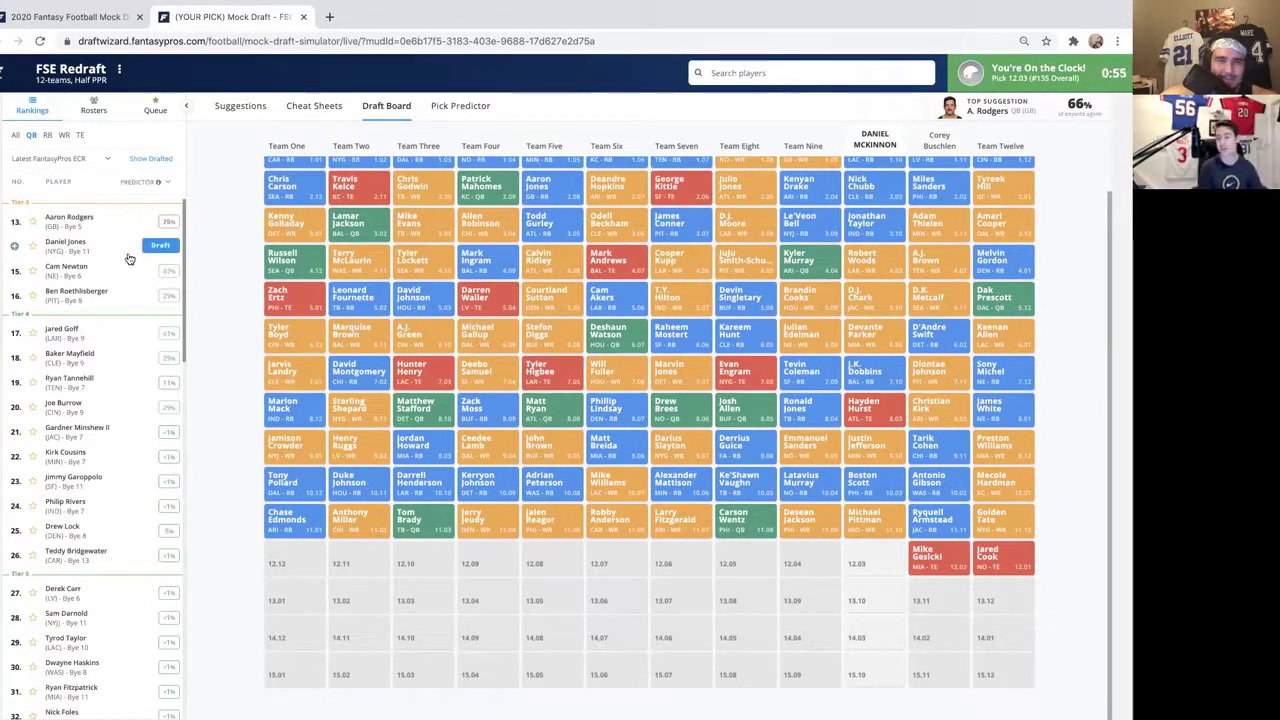
pyautogui.moveTo(126, 274)
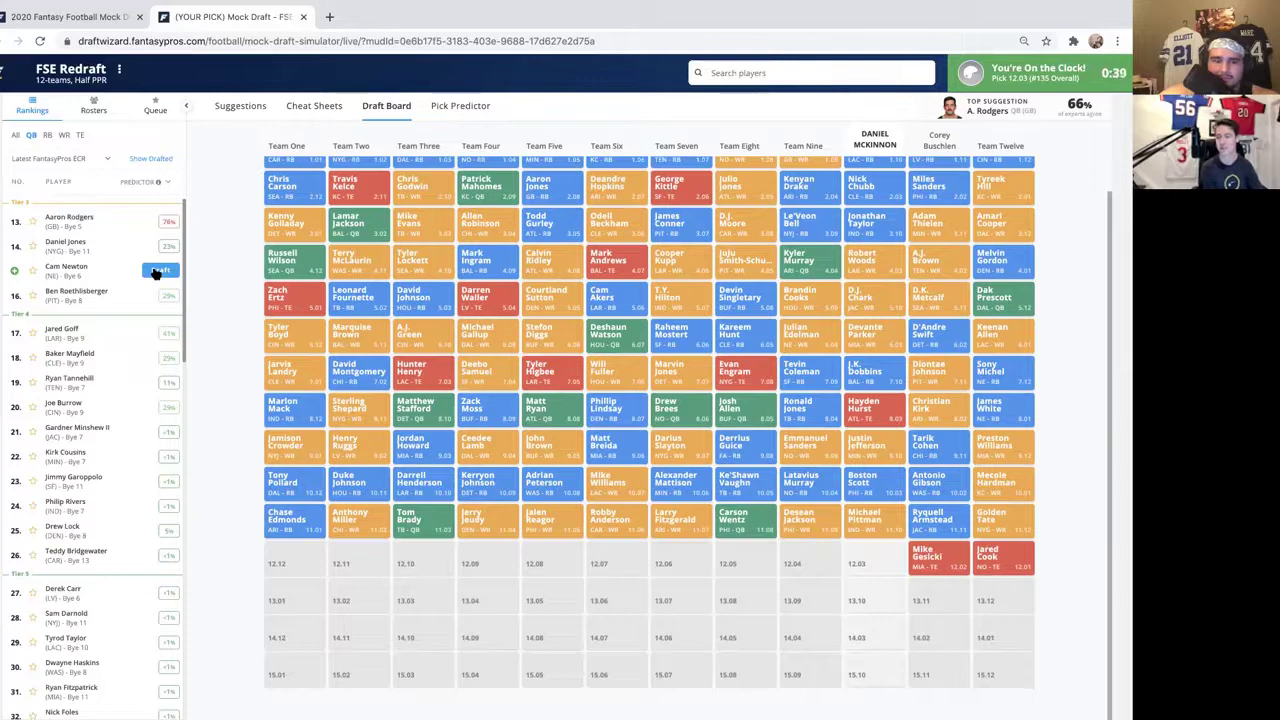
pyautogui.moveTo(463, 7)
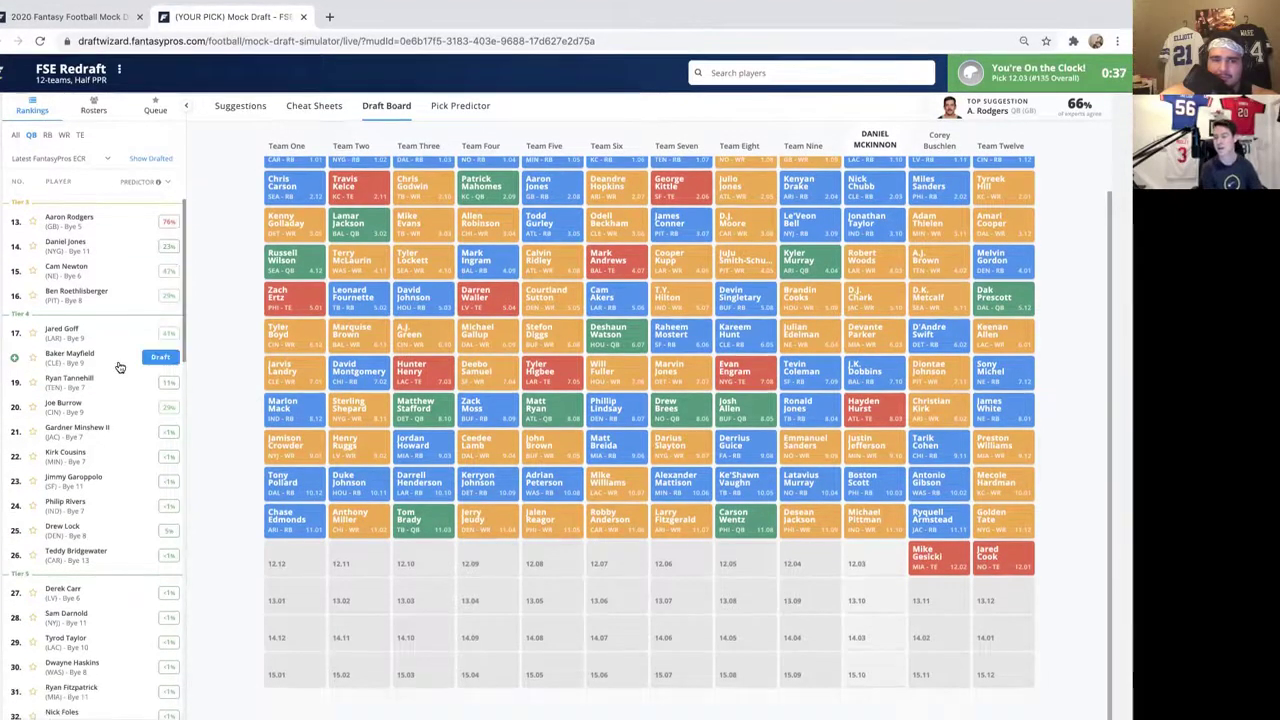
pyautogui.moveTo(88, 410)
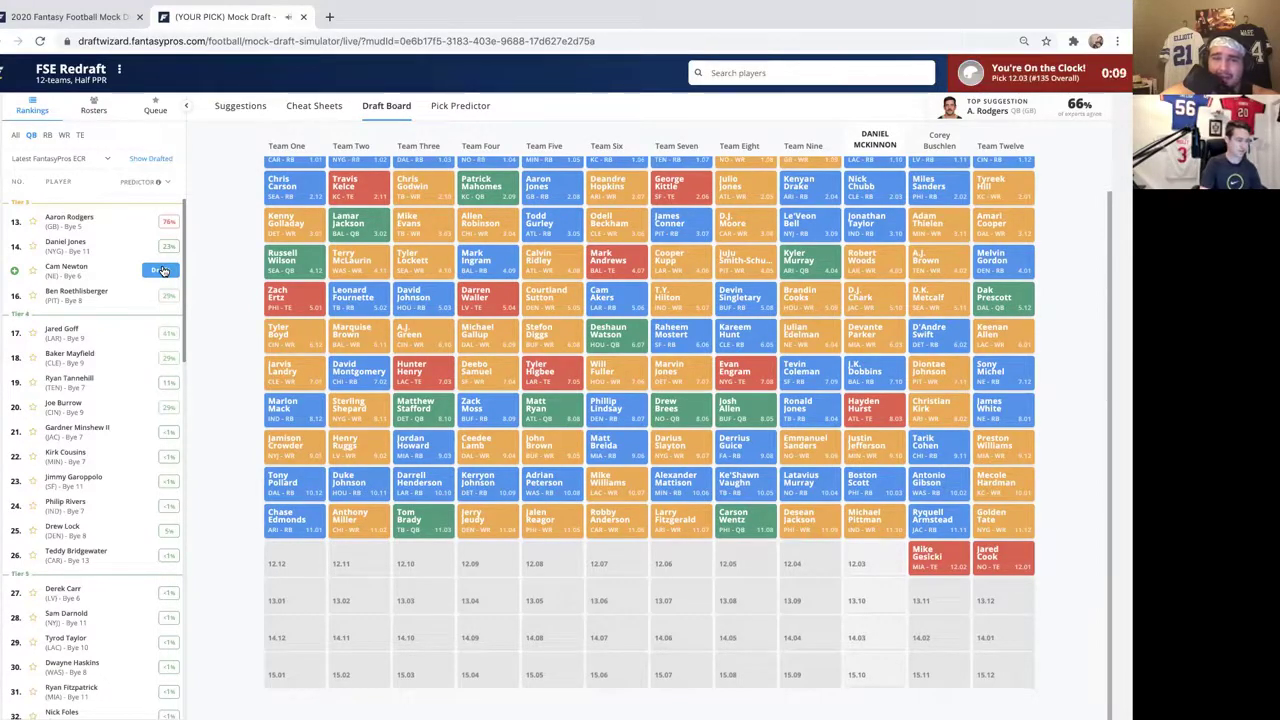
pyautogui.click(162, 270)
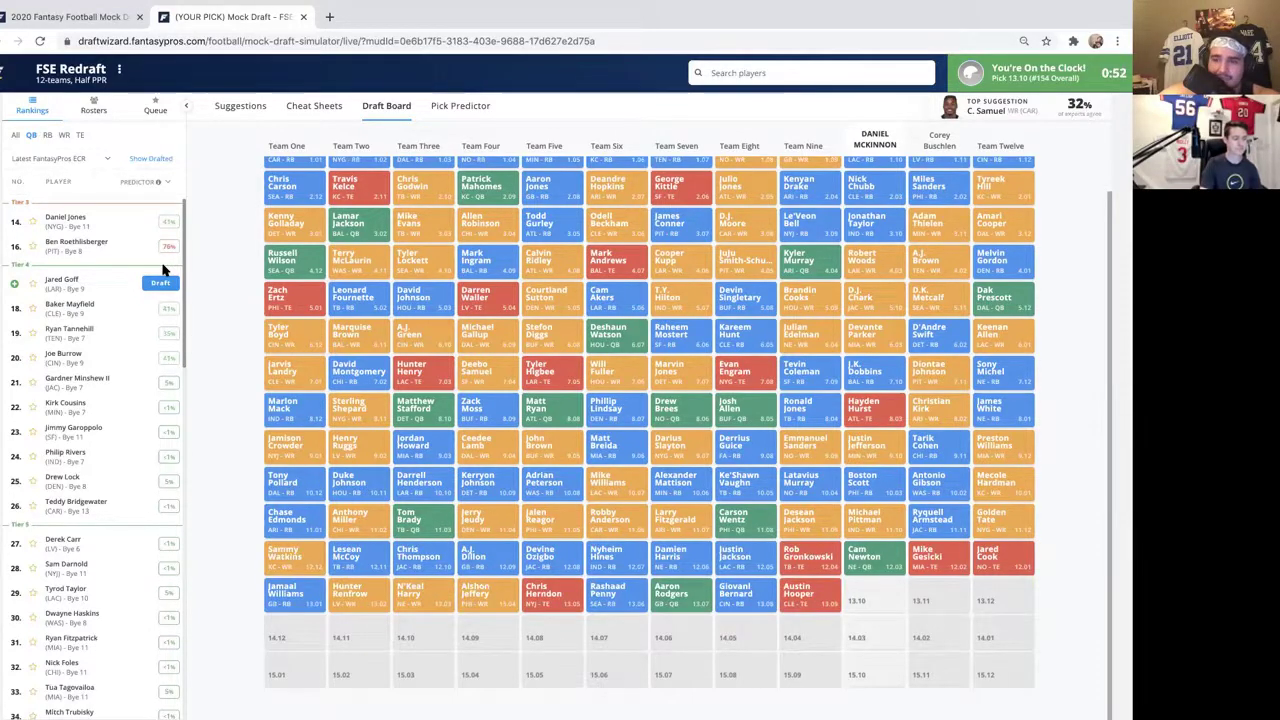
# - Draft wide receiver Laviska Shenault Jr. at pick 13.10 and quarterback Jared Goff at pick 14.03
pyautogui.click(65, 136)
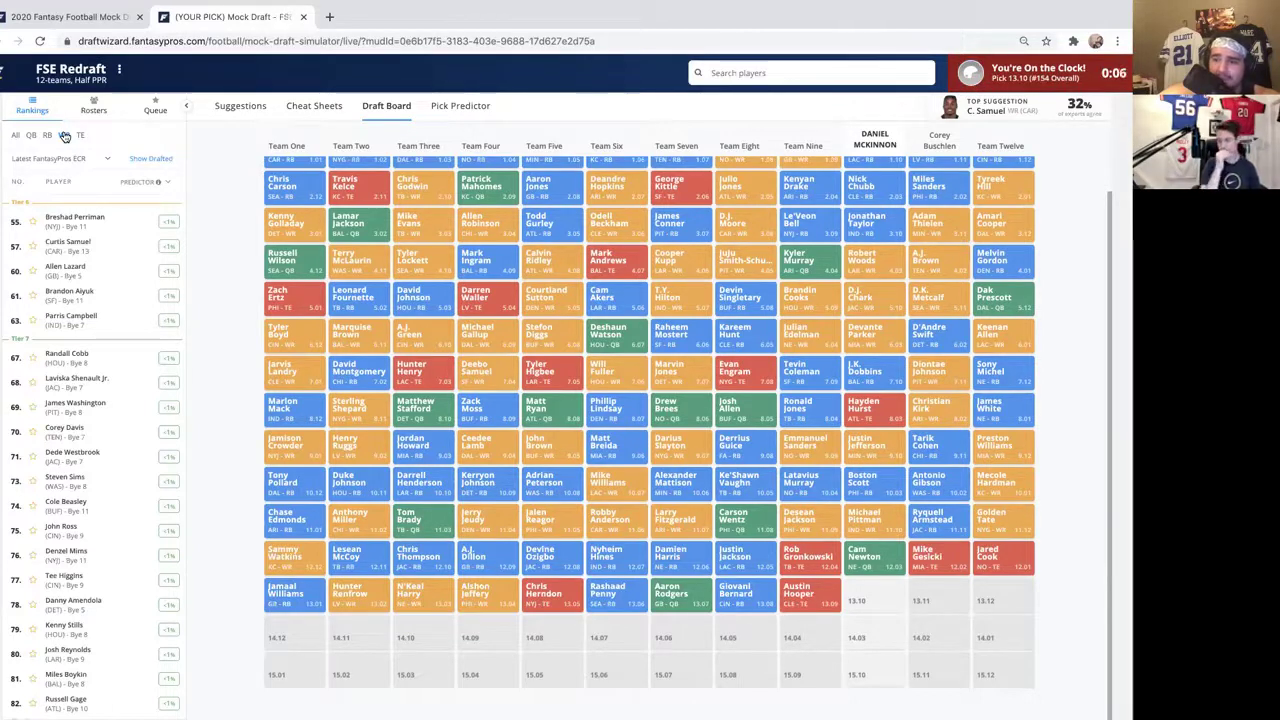
pyautogui.click(151, 383)
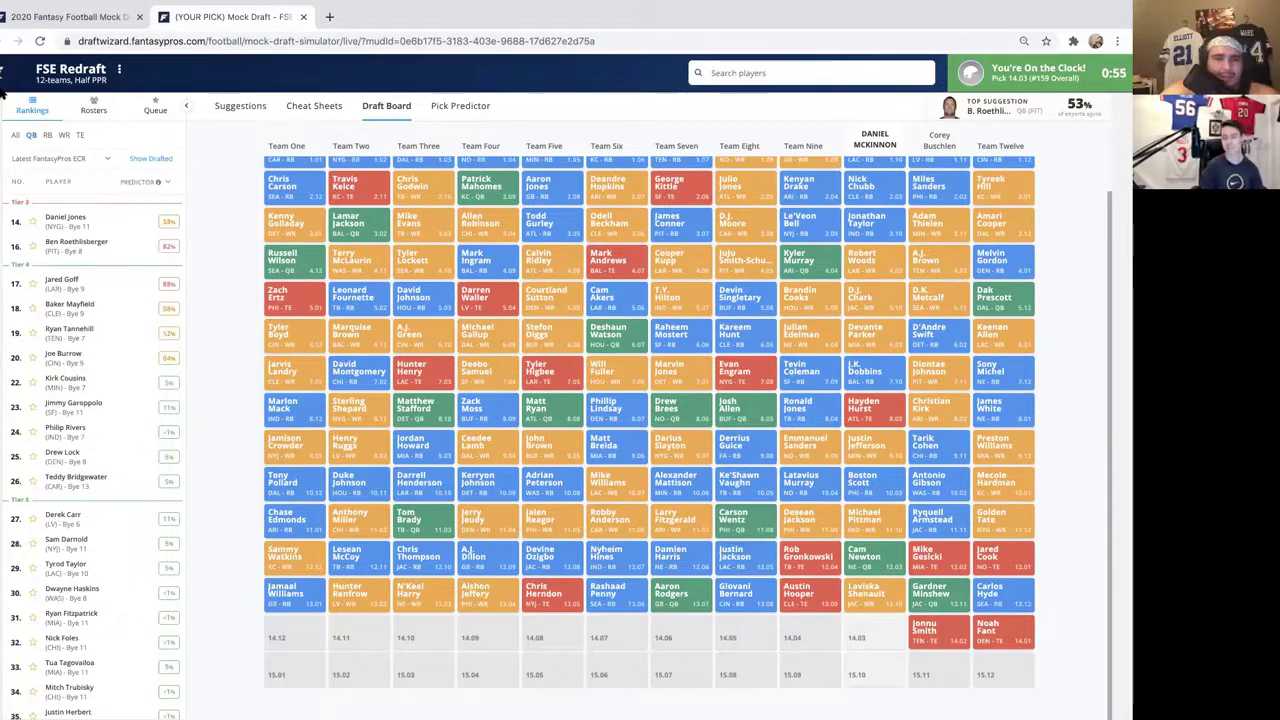
pyautogui.moveTo(160, 288)
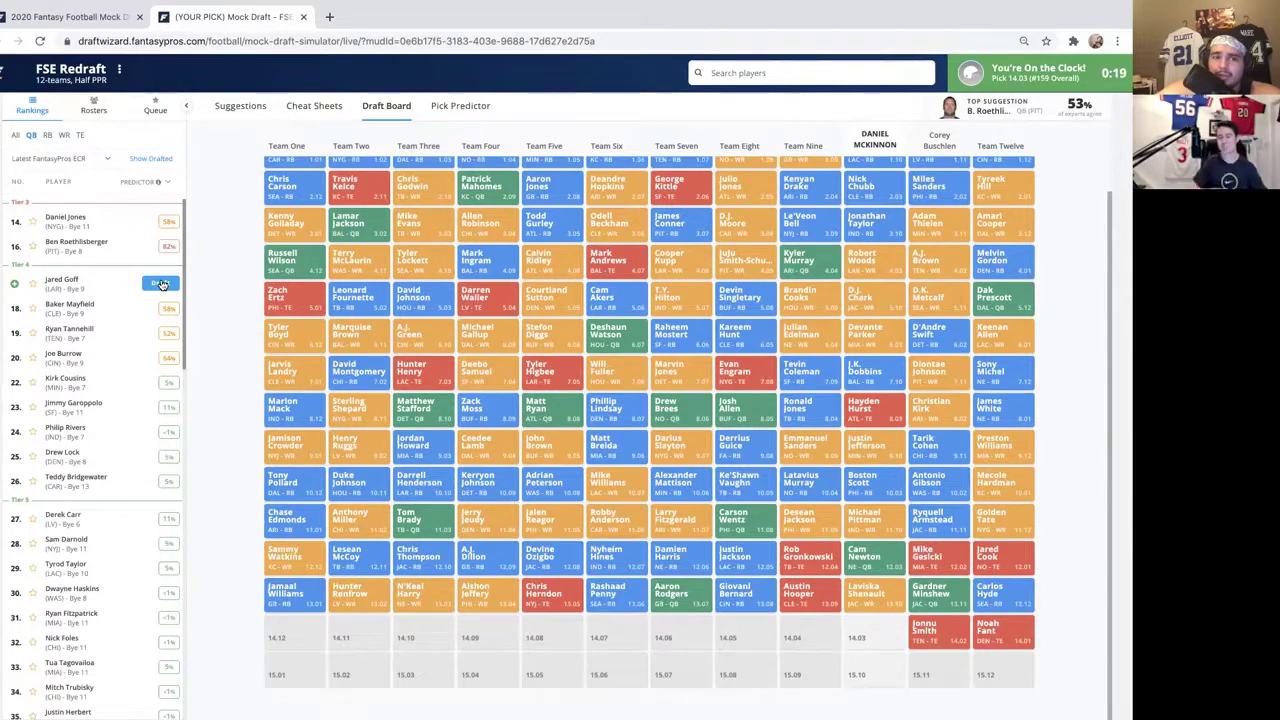
pyautogui.click(162, 285)
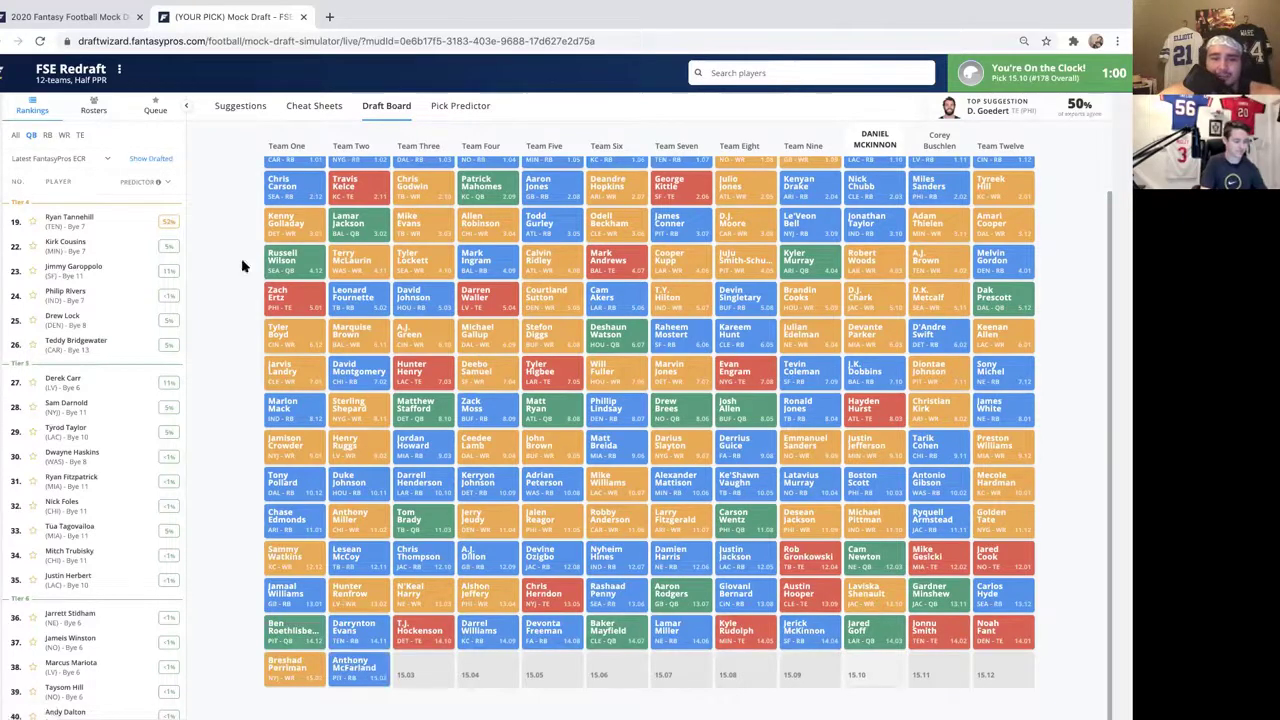
# - Filter the rankings to running backs and draft Bryce Love at pick 15.10
pyautogui.click(48, 136)
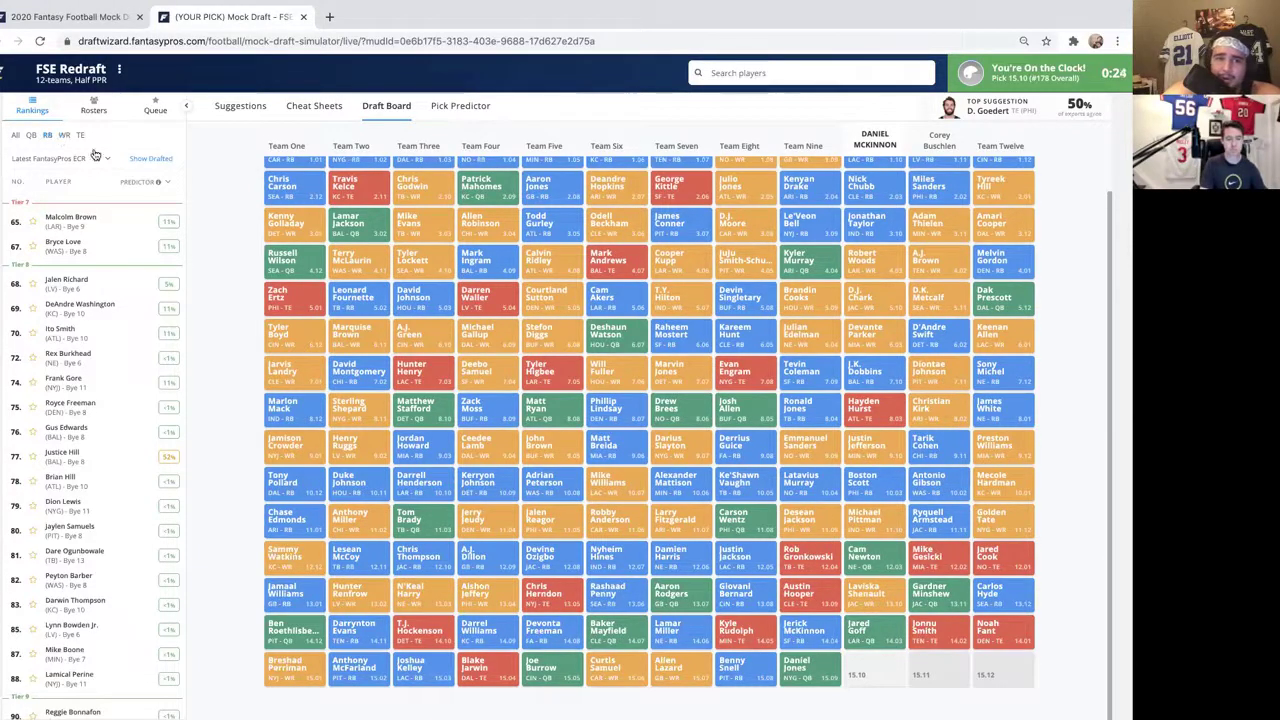
pyautogui.moveTo(166, 255)
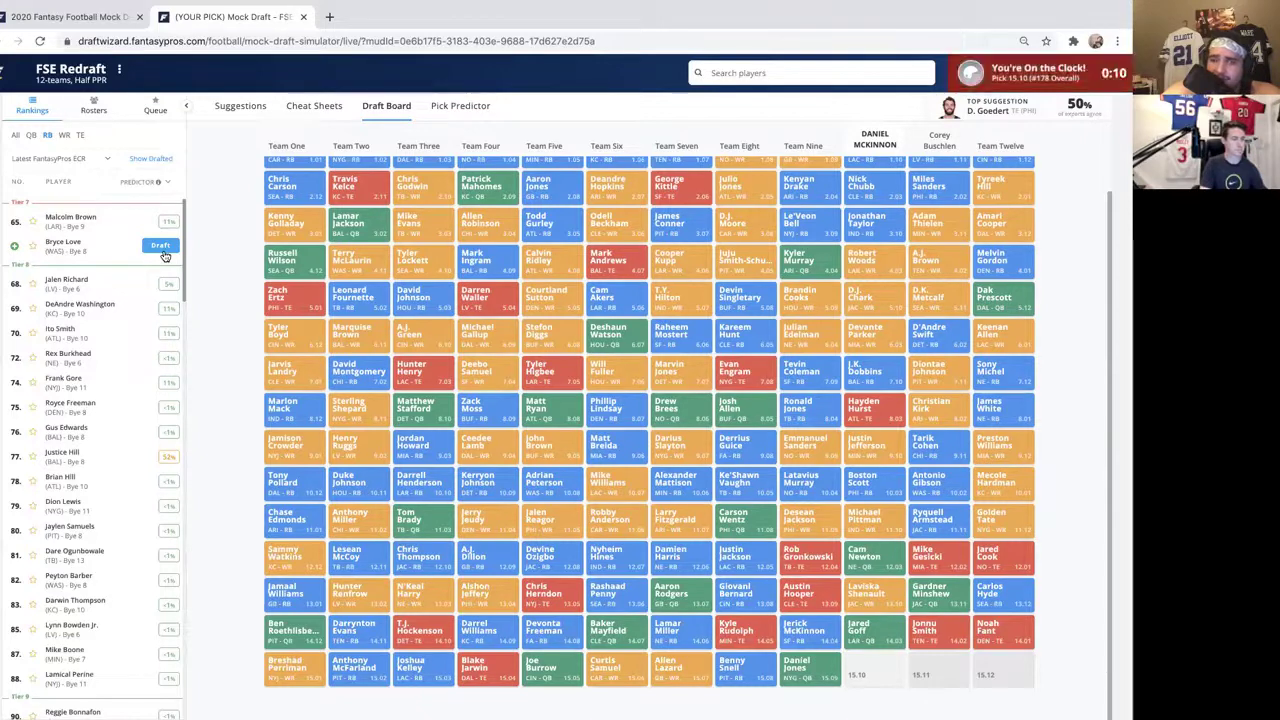
pyautogui.click(162, 248)
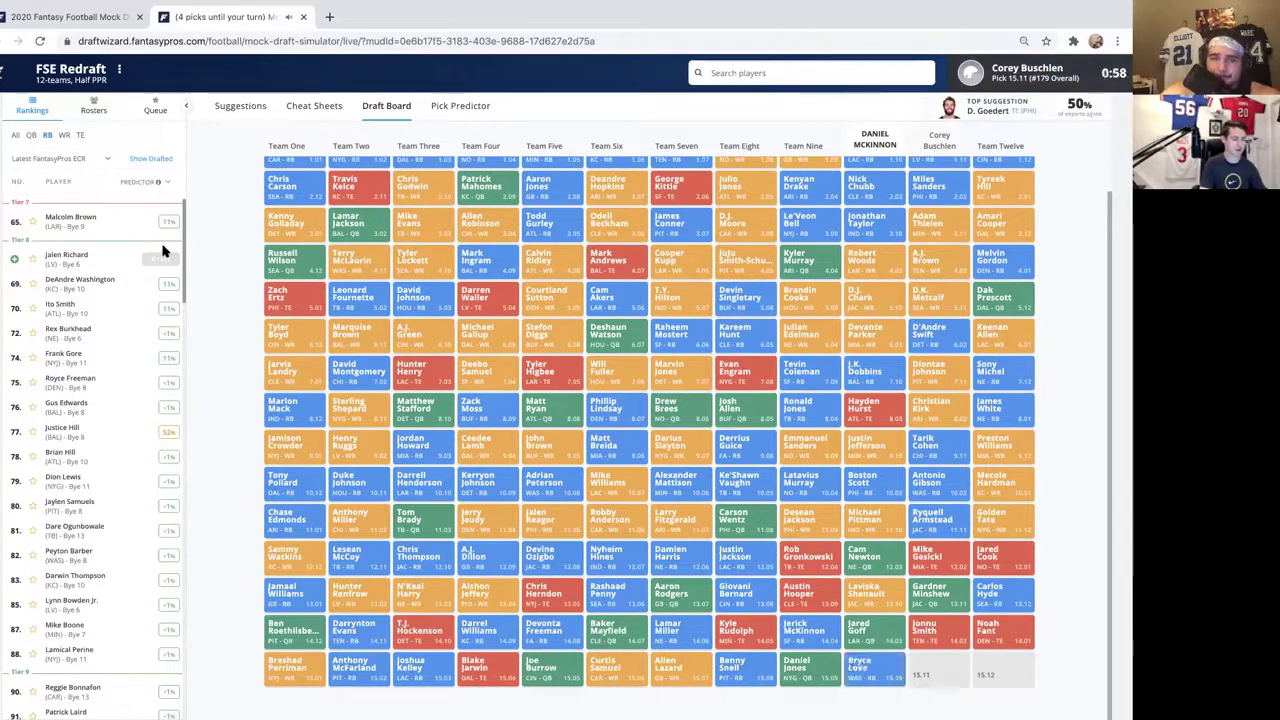
# - Browse the remaining wide receivers and tight ends in the rankings while the final picks are made
pyautogui.click(64, 135)
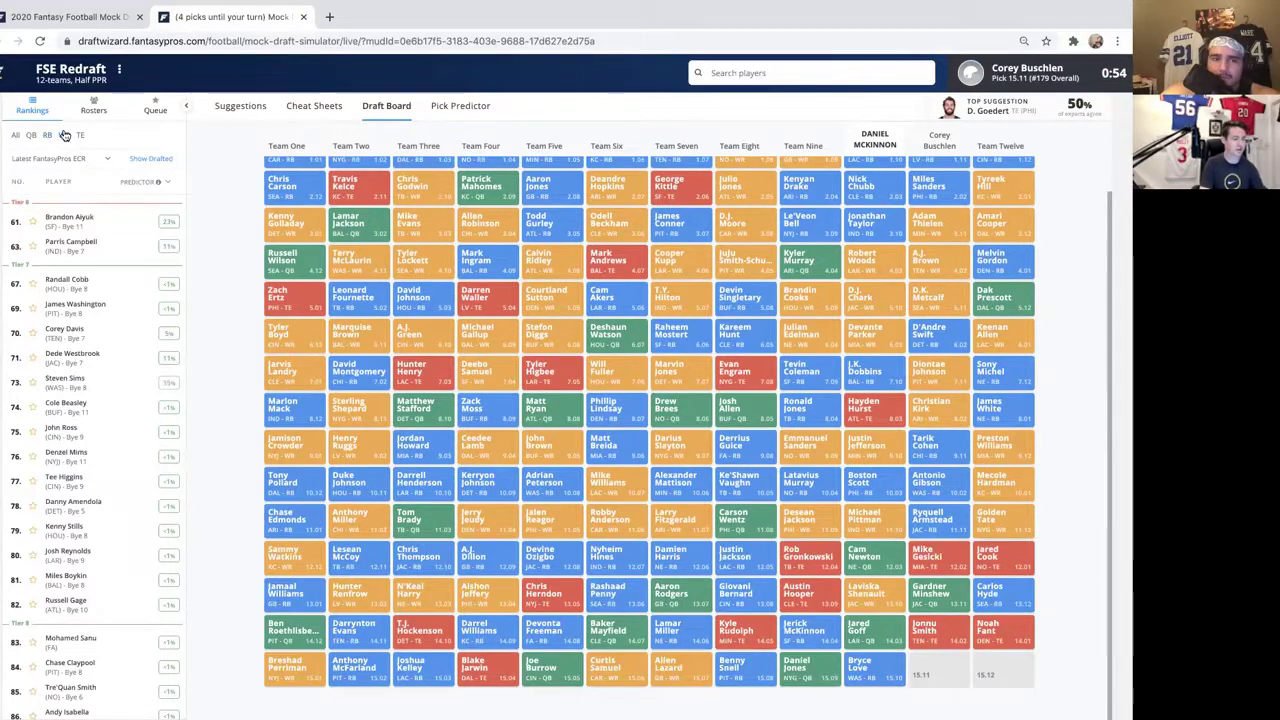
pyautogui.click(78, 140)
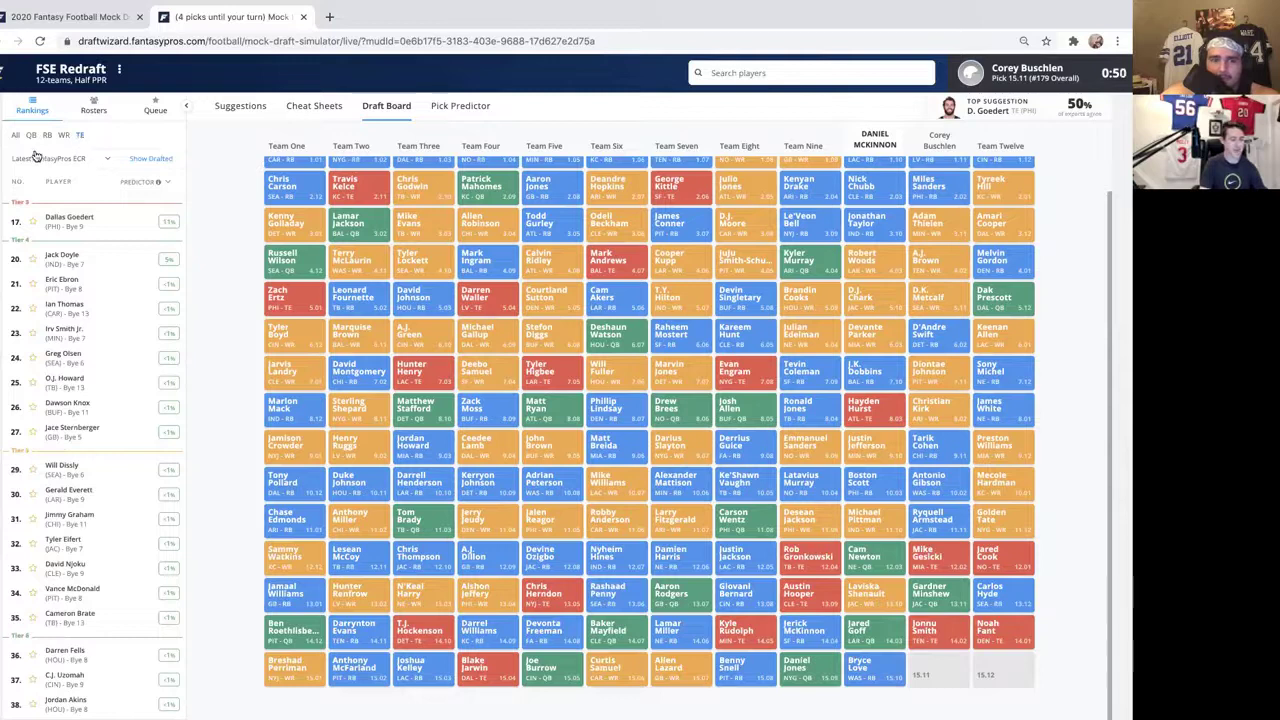
pyautogui.click(61, 136)
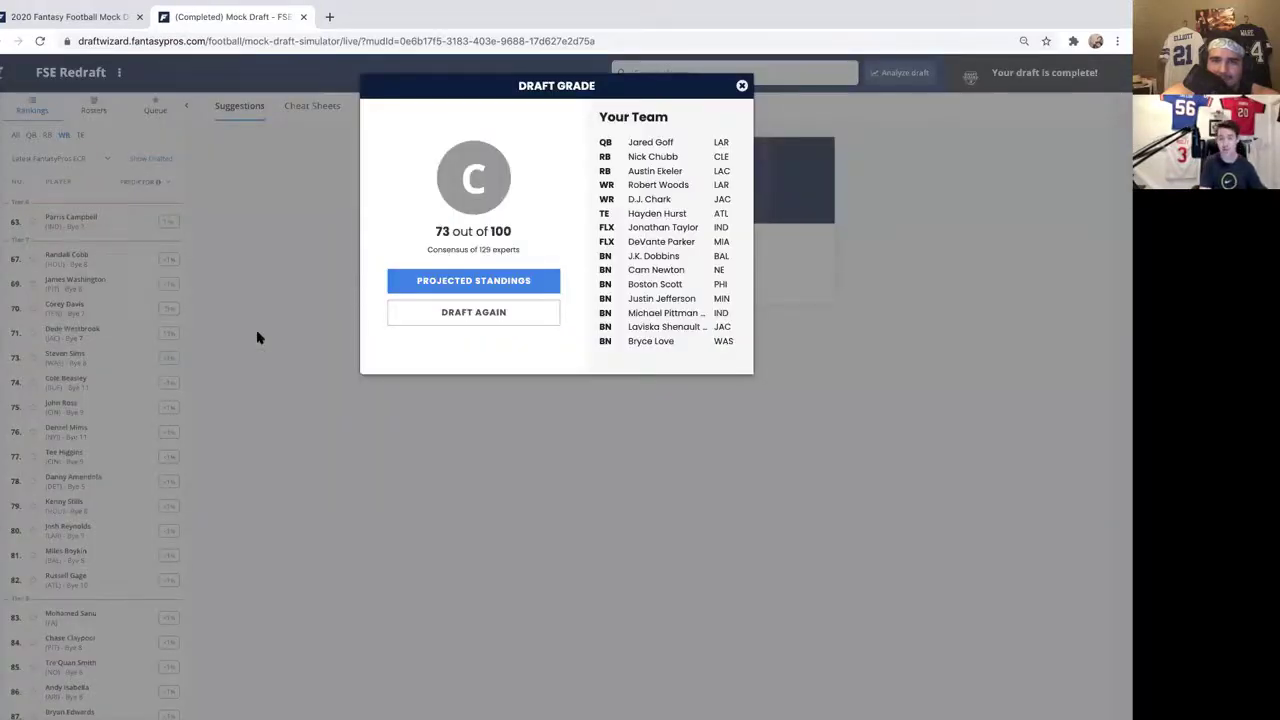
# - View the completed draft's projected standings and open the team rosters, declining the YouTube channel promotion
pyautogui.click(430, 282)
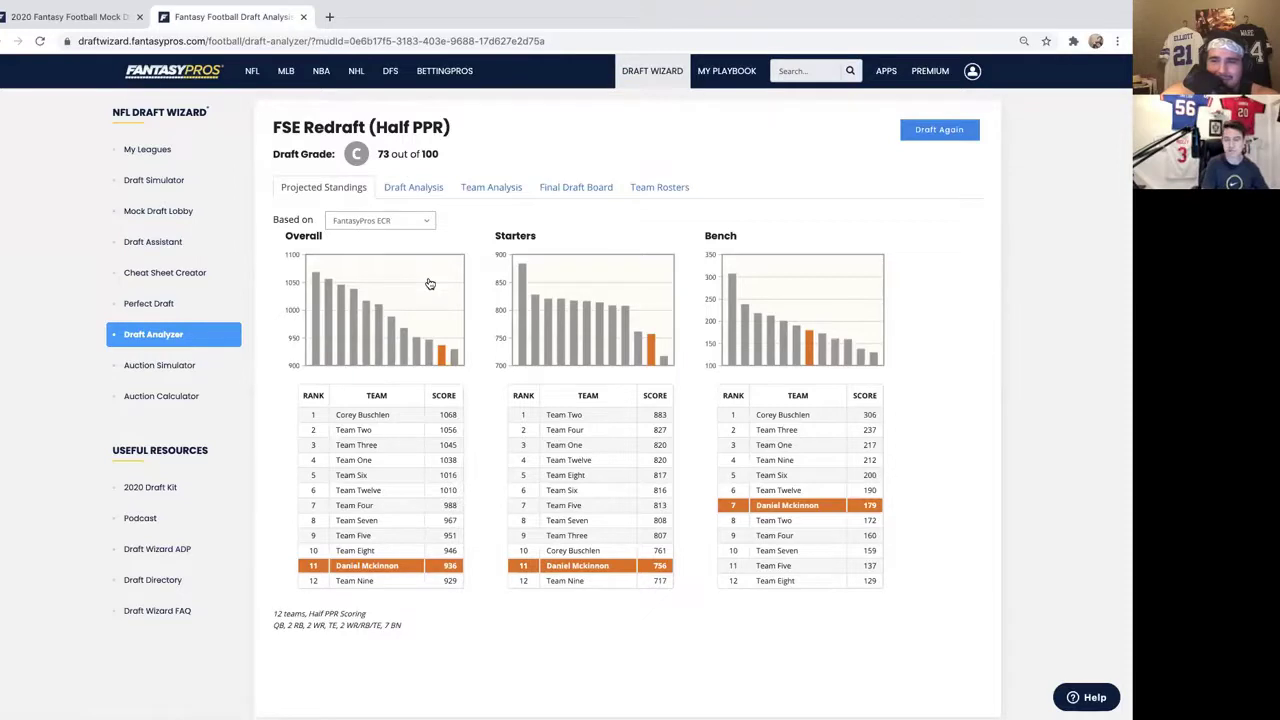
pyautogui.click(651, 188)
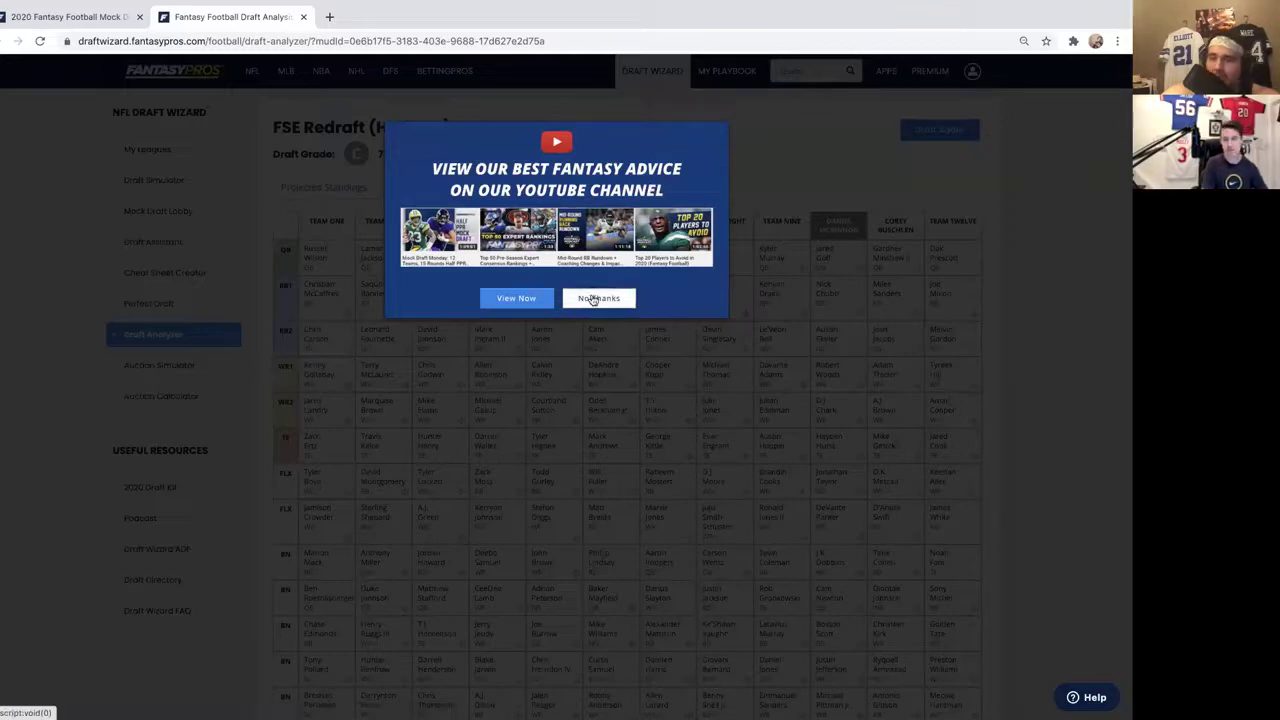
pyautogui.click(594, 296)
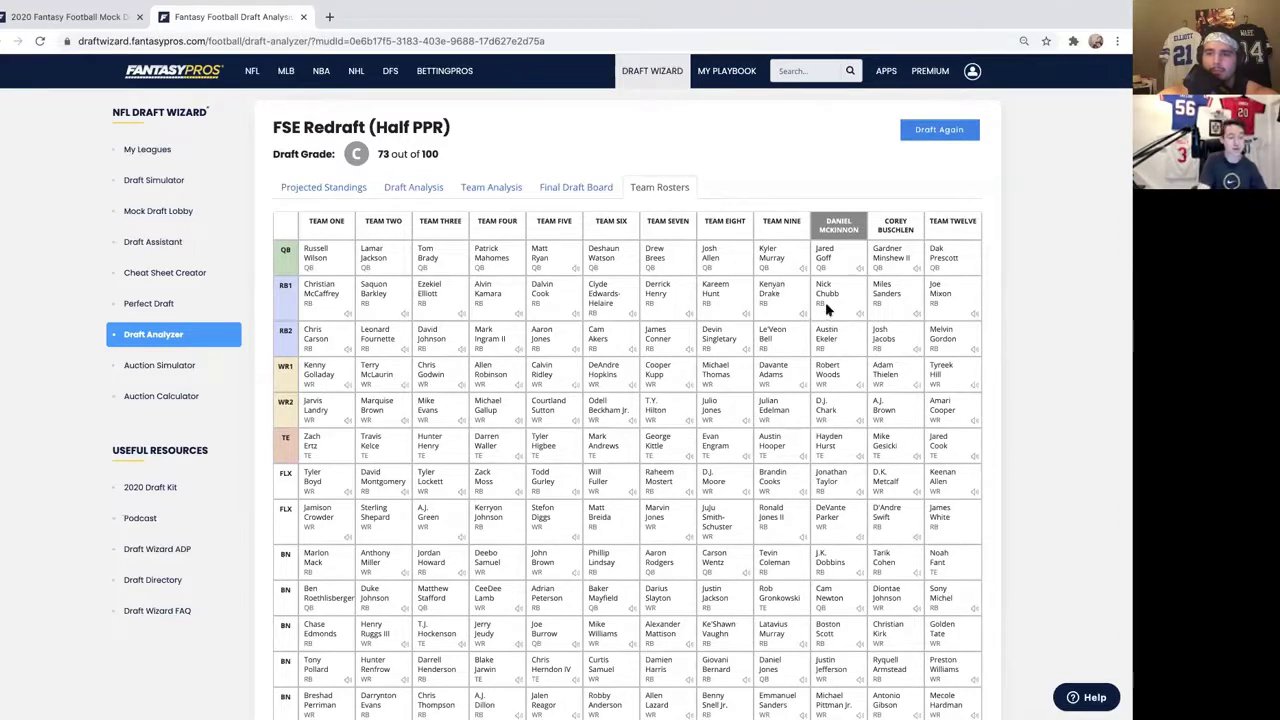
# - Examine the roster table, comparing the starters and bench players of all twelve teams
pyautogui.scroll(-2, 832, 420)
pyautogui.scroll(-1, 832, 432)
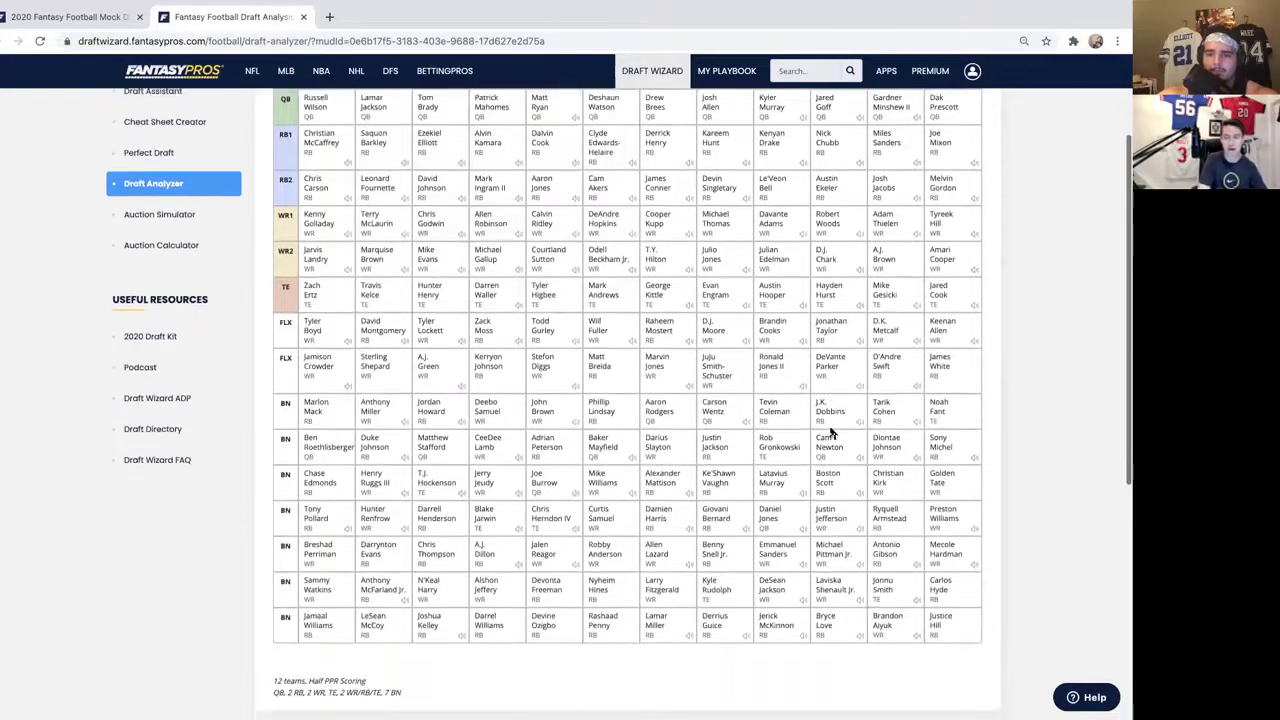
pyautogui.scroll(1, 830, 432)
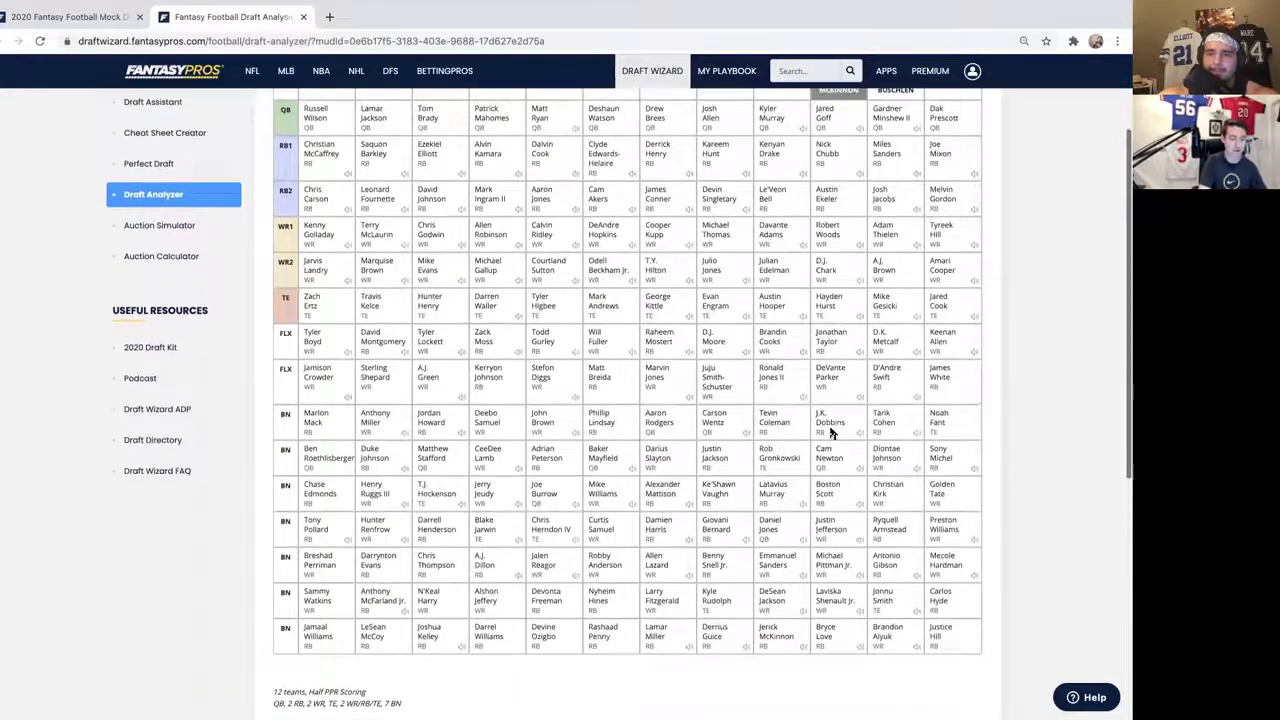
pyautogui.scroll(1, 830, 432)
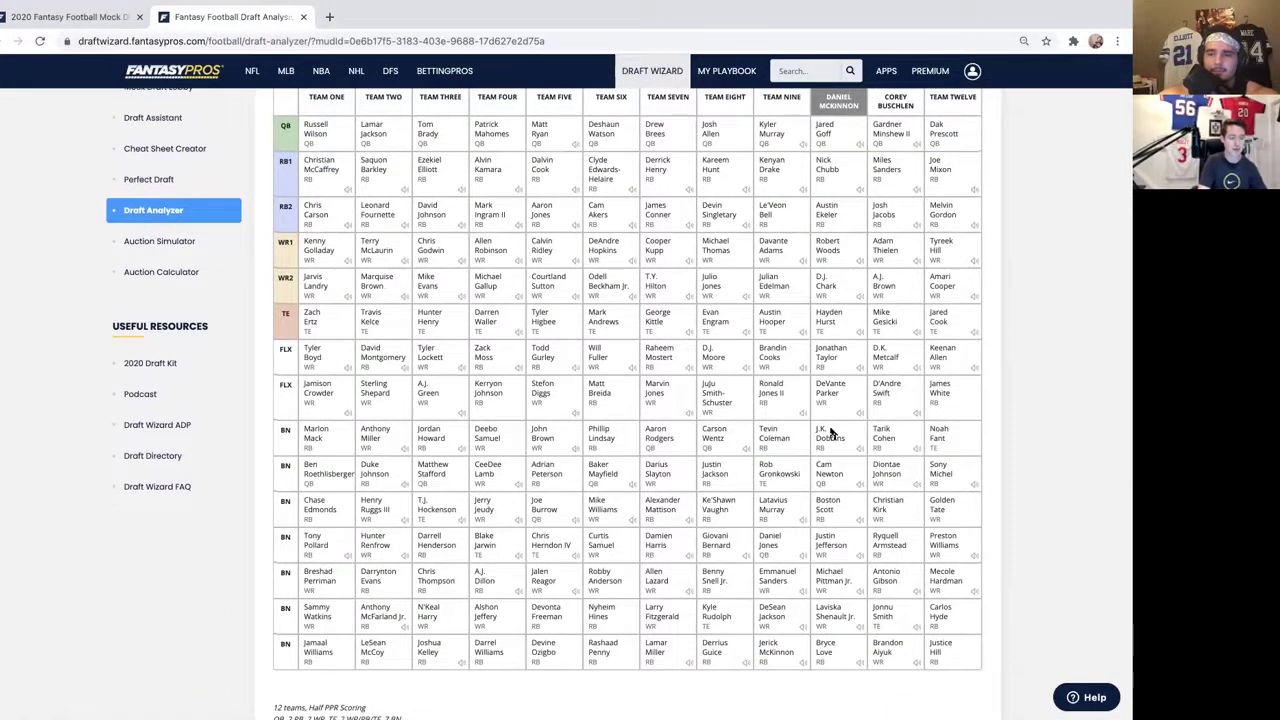
pyautogui.scroll(-1, 886, 492)
pyautogui.scroll(-1, 888, 494)
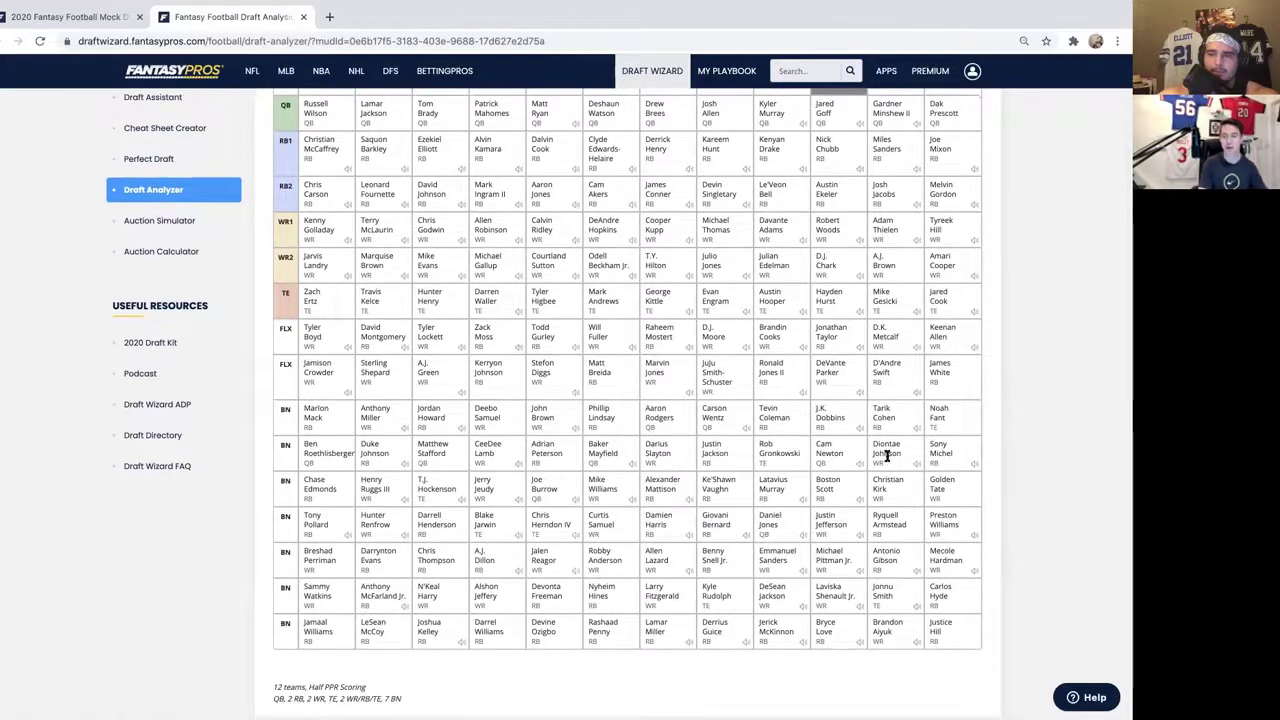
pyautogui.scroll(2, 886, 455)
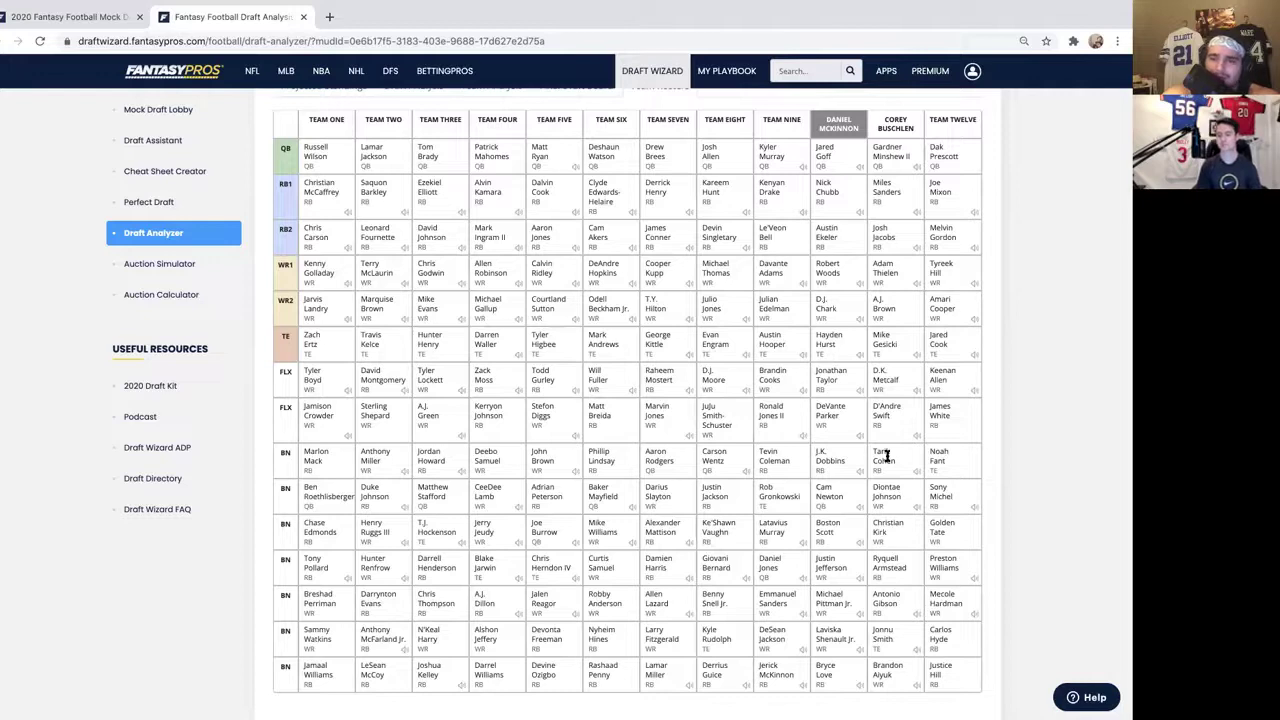
pyautogui.scroll(-1, 872, 508)
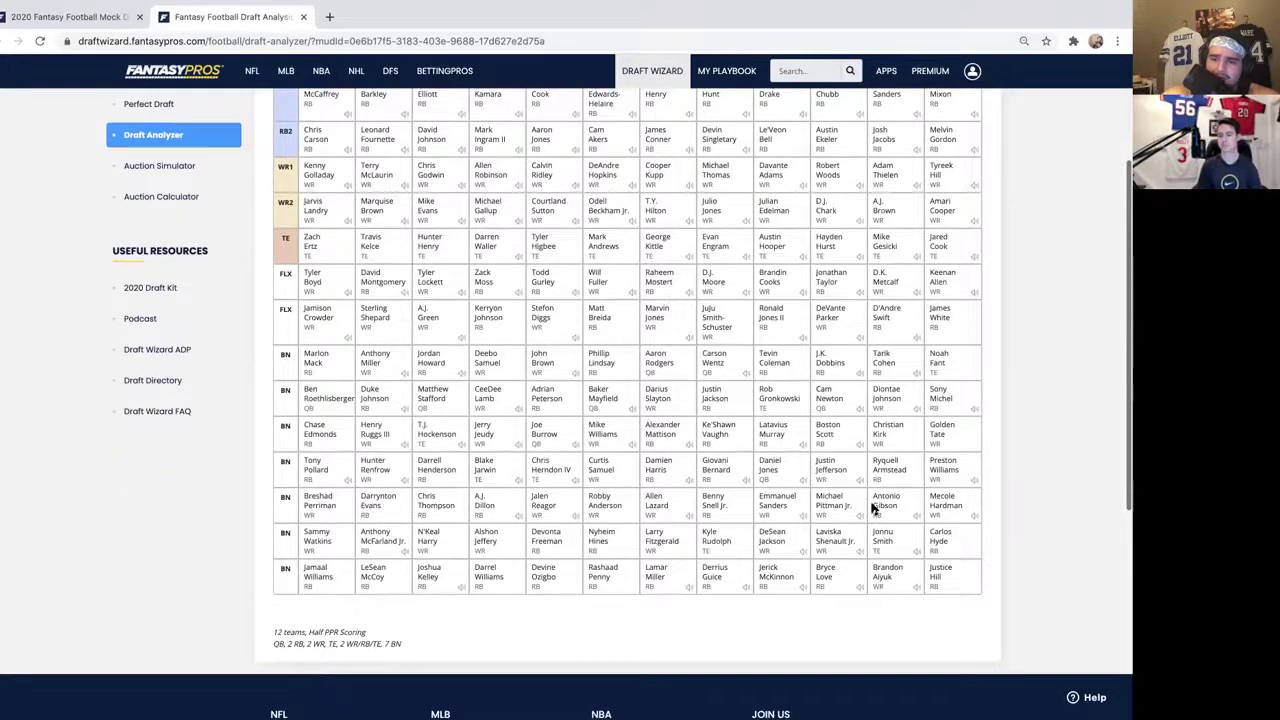
pyautogui.scroll(2, 872, 508)
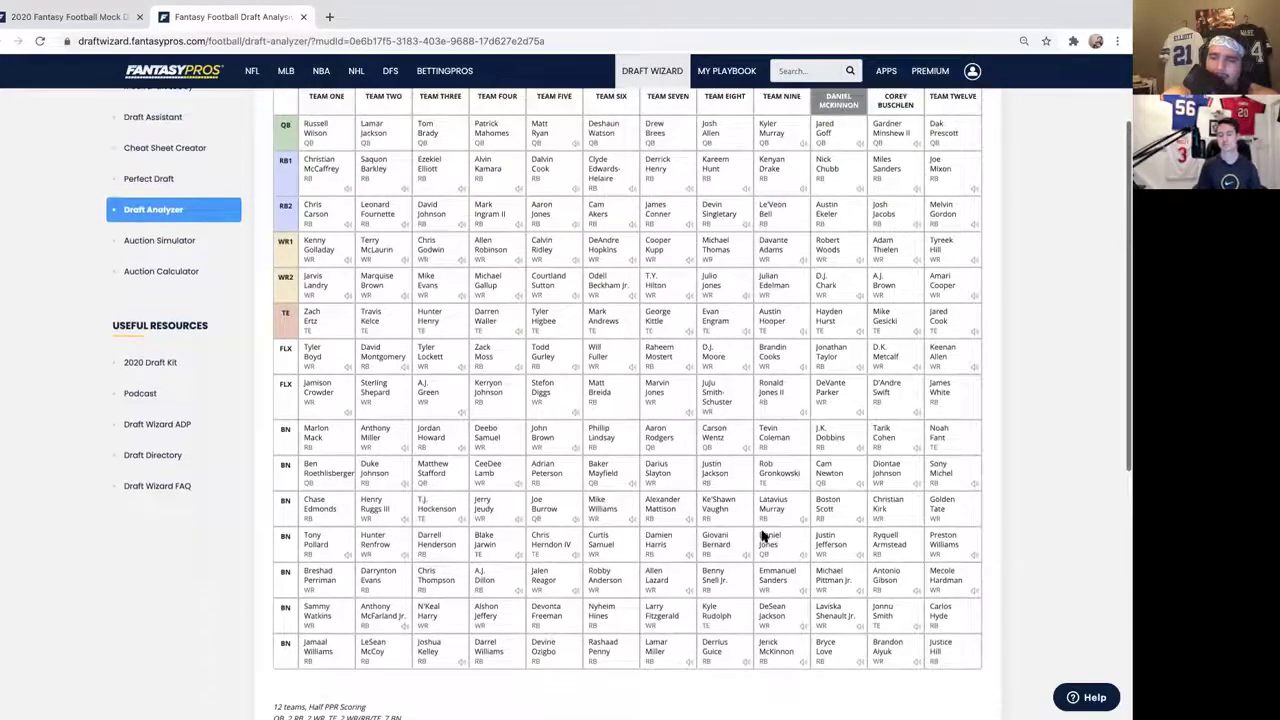